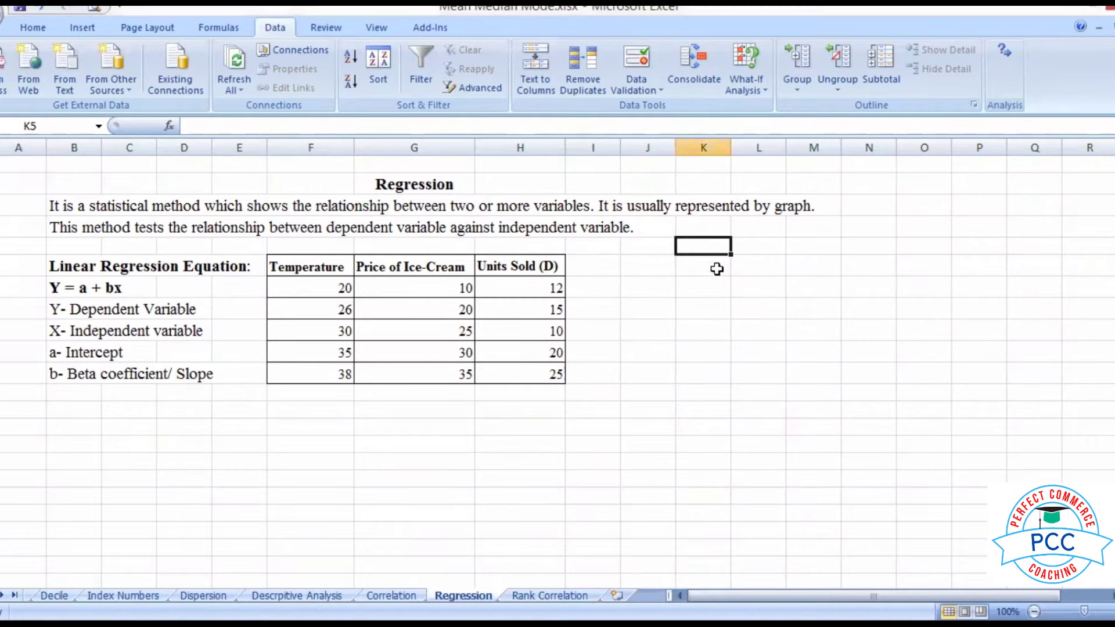
Enter the note Sales in K8 with Independent beside it in L8.
left_click(713, 303)
type("S")
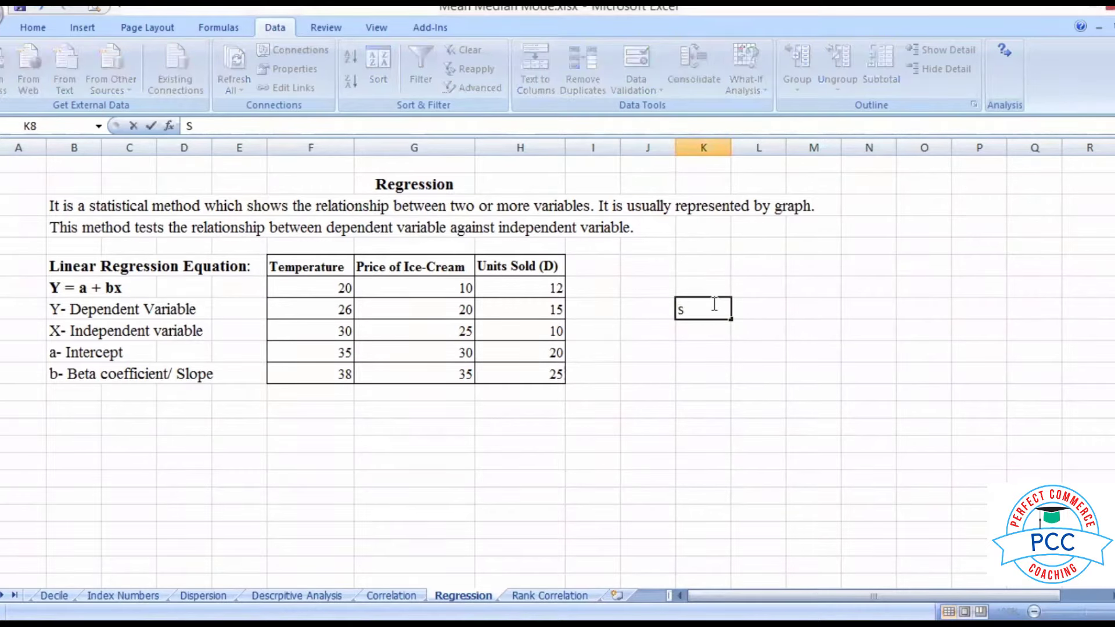
type("ales")
left_click(734, 310)
type("Independent")
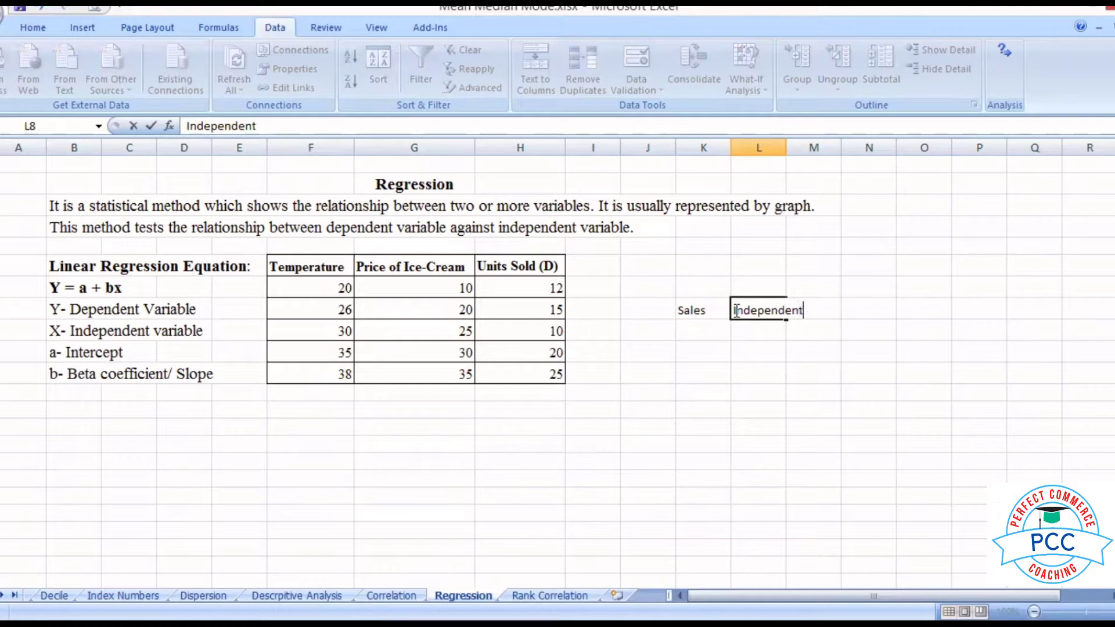
key("Return")
Add Profit in K9 with Dependent in L9, then select all four note cells.
left_click(713, 322)
type("P")
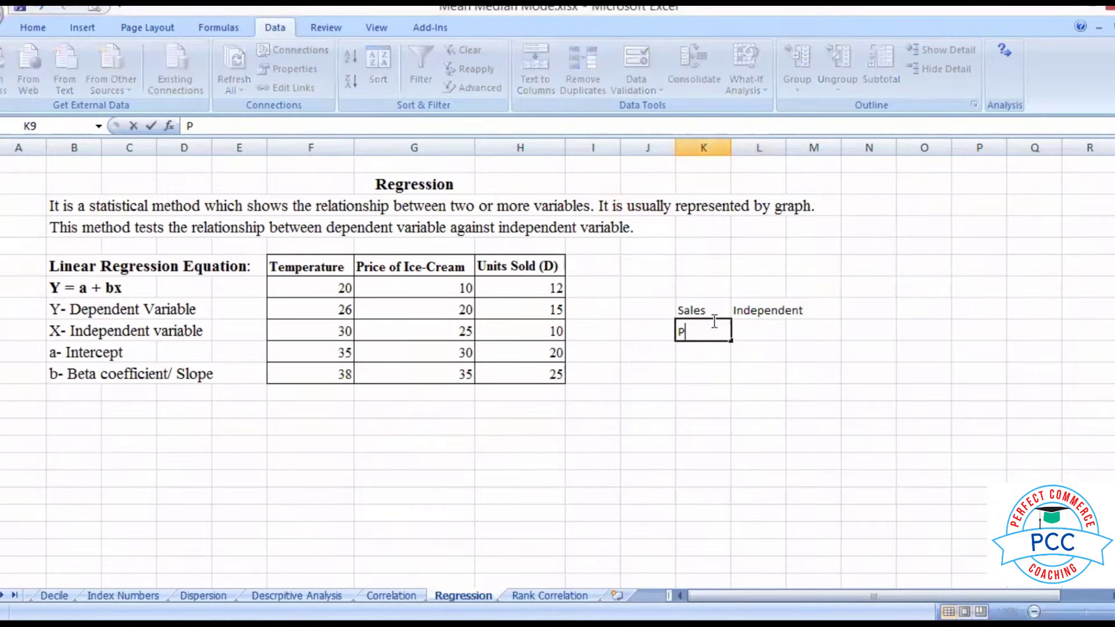
type("rofit")
left_click(759, 326)
type("Dependend")
key("BackSpace")
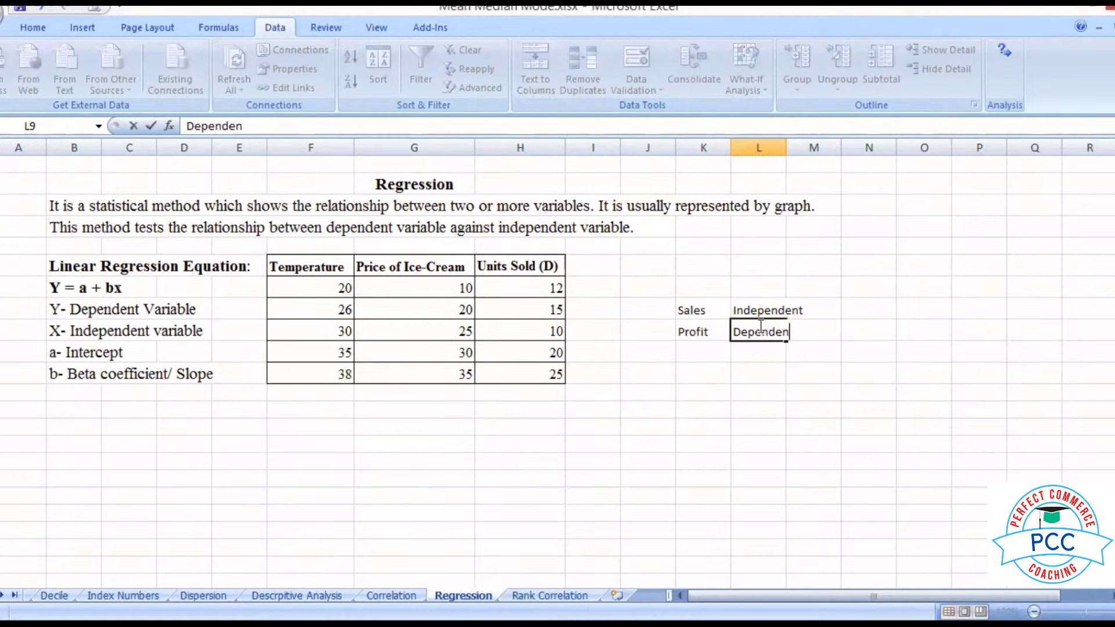
type("t")
key("Return")
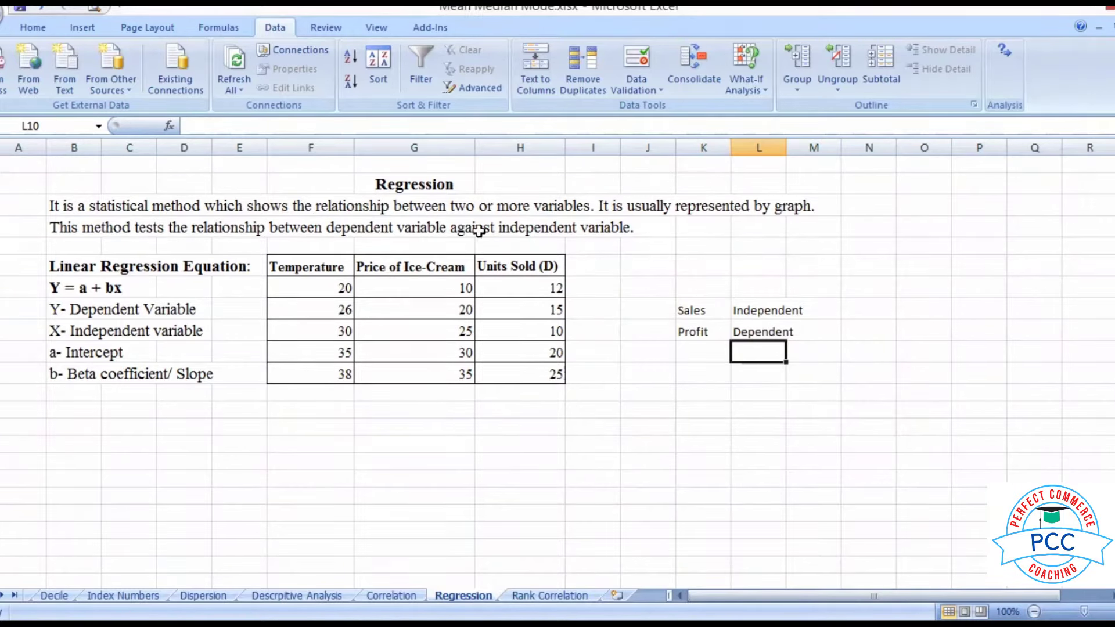
left_click(699, 305)
left_click_drag(699, 305, 744, 324)
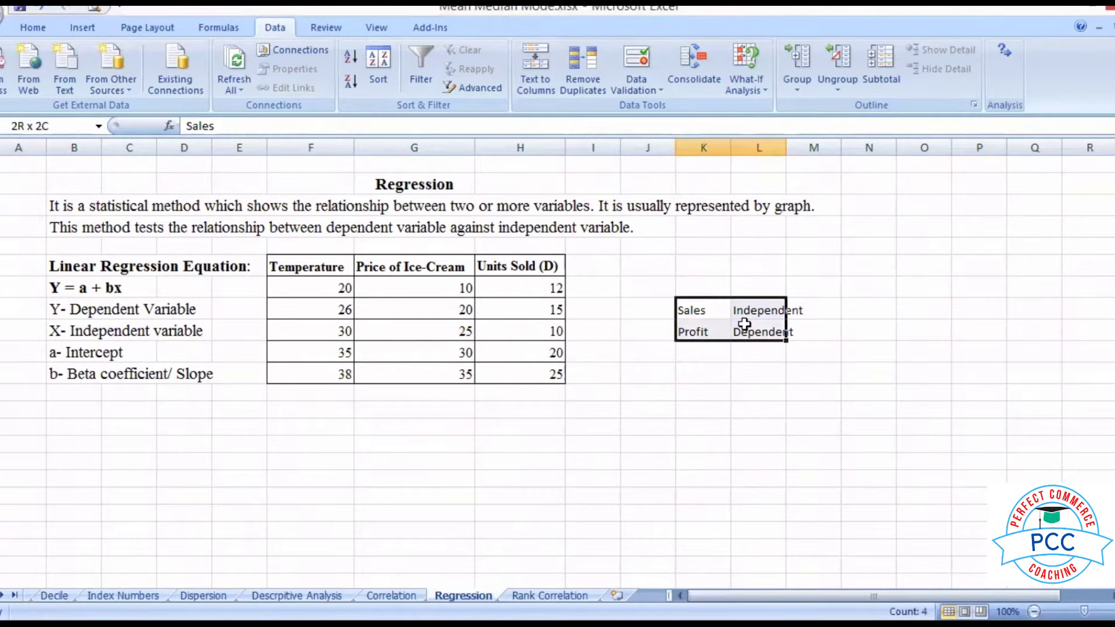
Delete the Sales/Profit example notes, then select the Price of Ice-Cream header.
key("Delete")
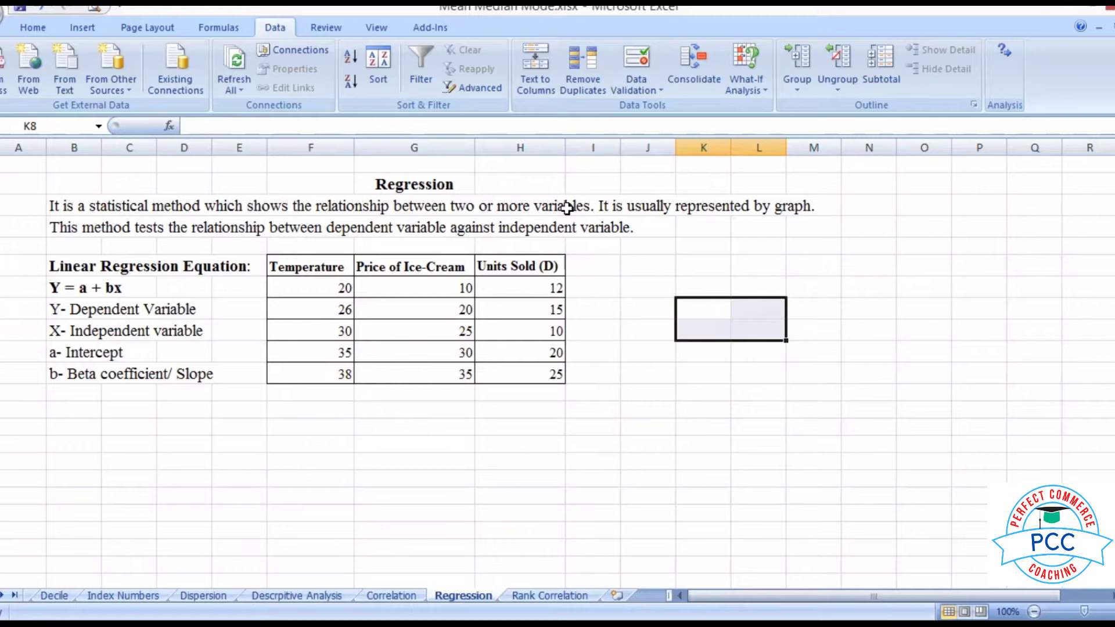
left_click(381, 269)
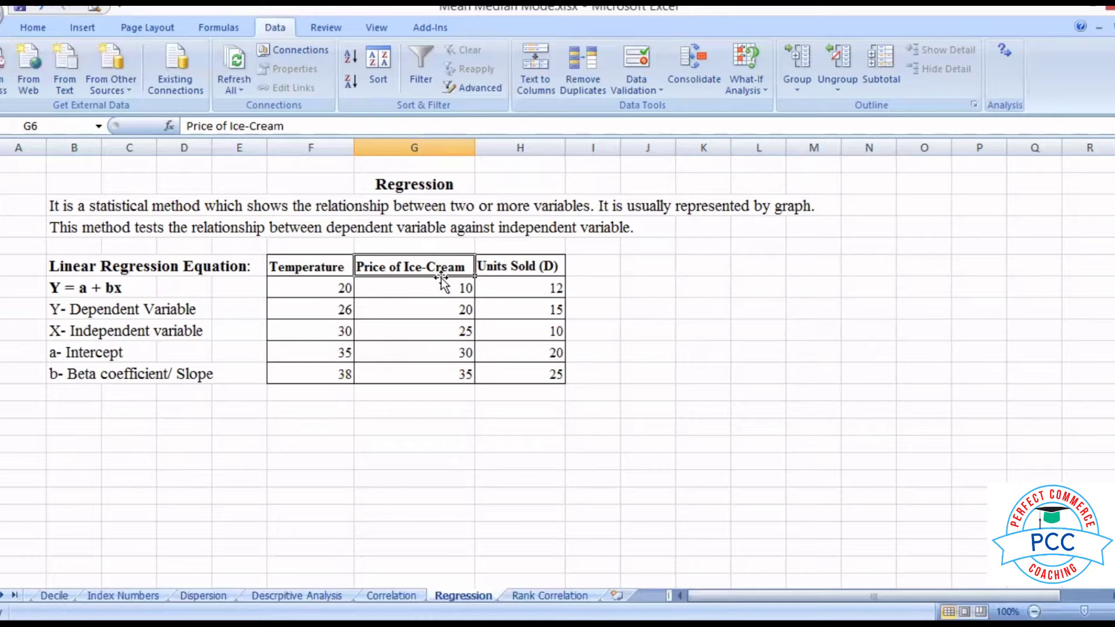
left_click(551, 266)
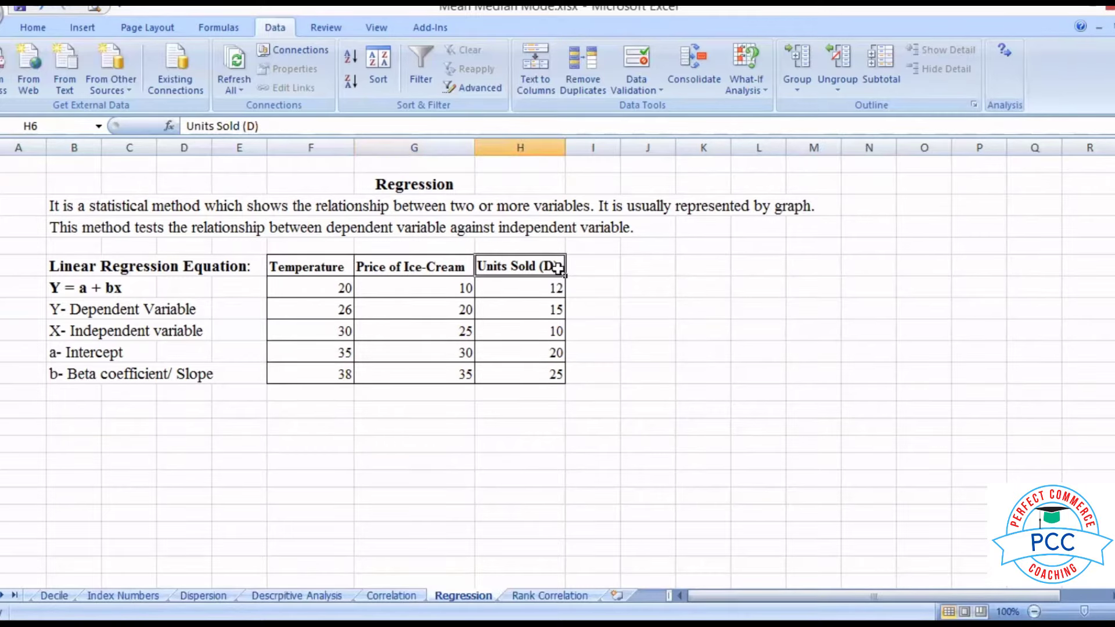
left_click(602, 267)
left_click(640, 267)
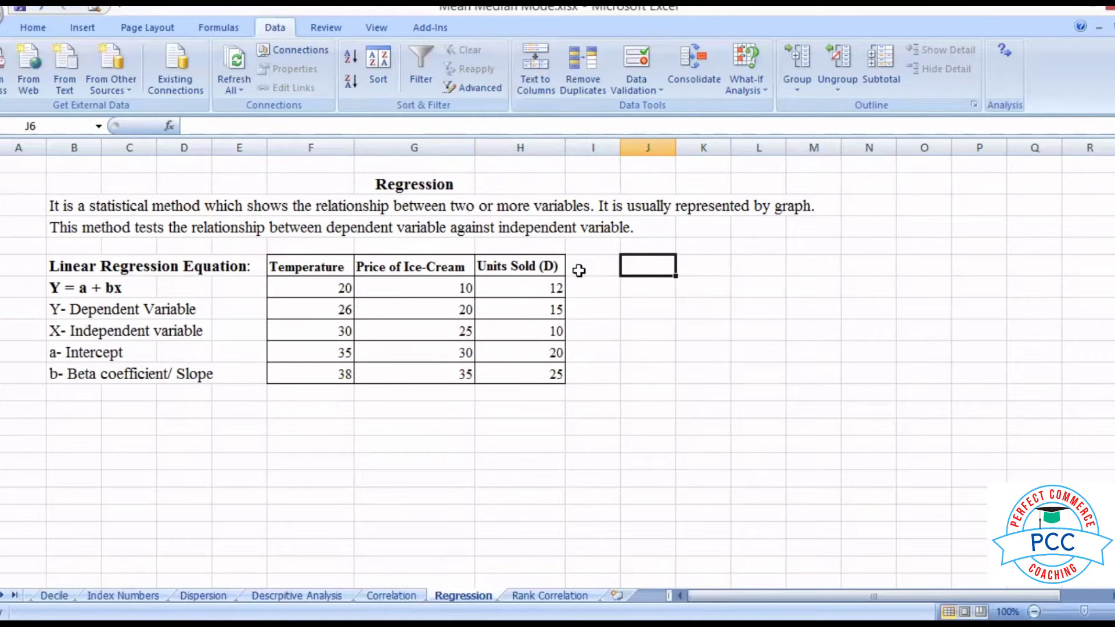
Label J6 as Dependent and write Unit sold beside it in L6.
type("Dependent")
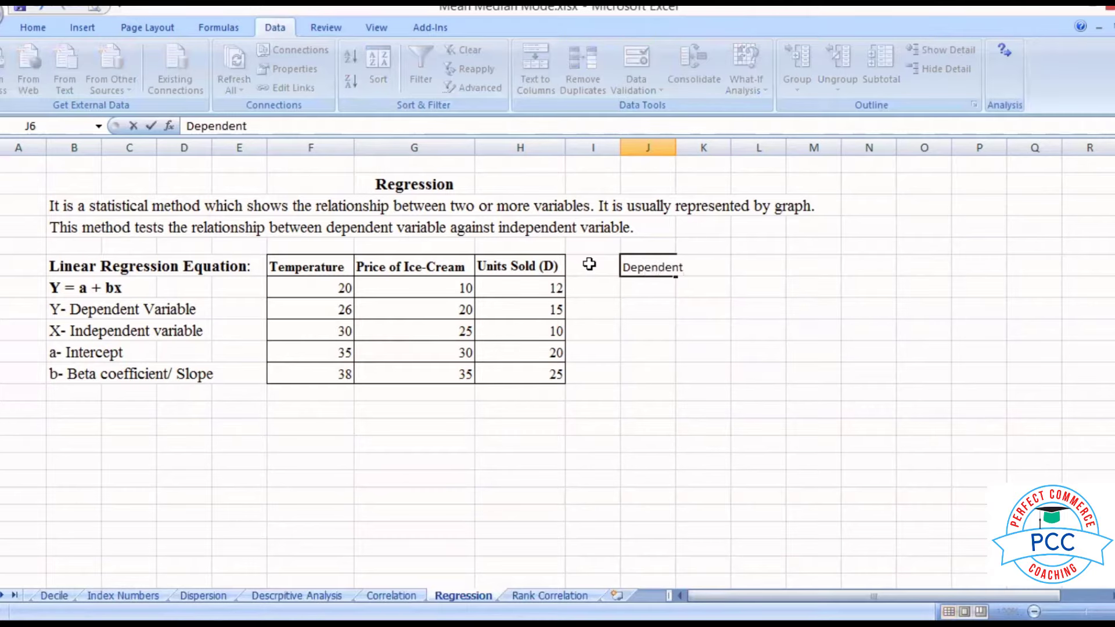
key("Return")
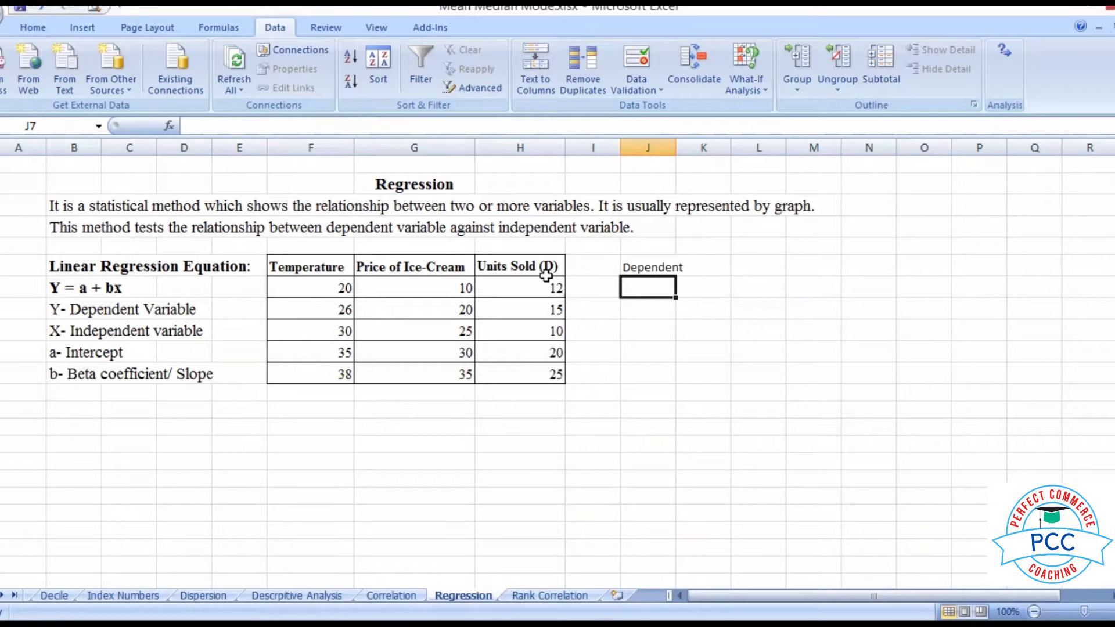
left_click(756, 264)
type("Unir")
key("BackSpace")
type("t sold")
key("Return")
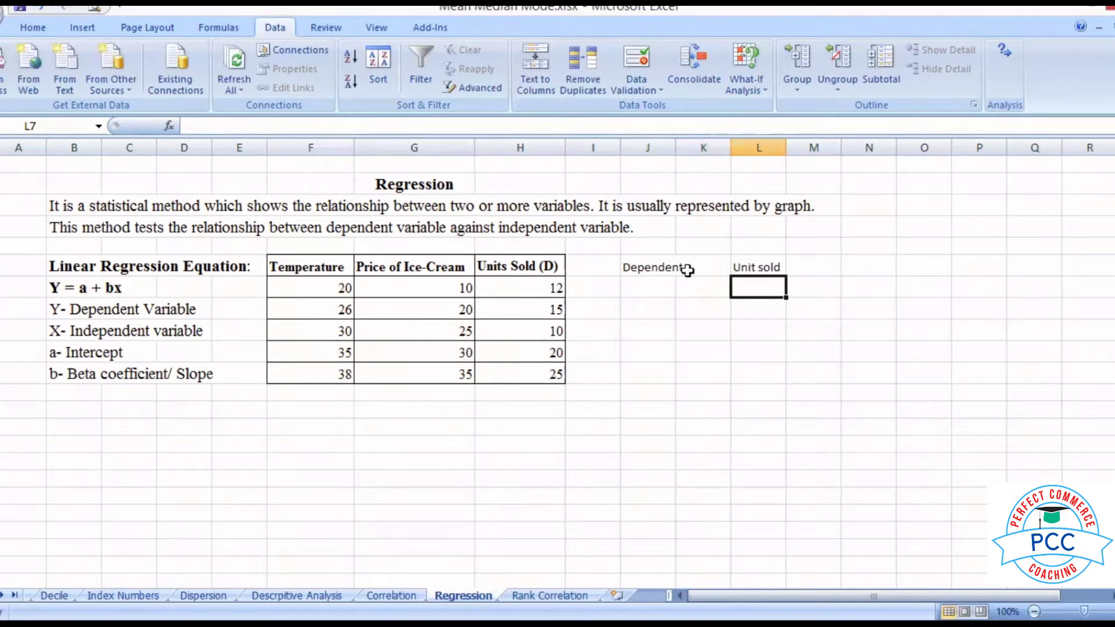
Label J7 as Independent and write Temp & Price beside it in L7.
left_click(650, 285)
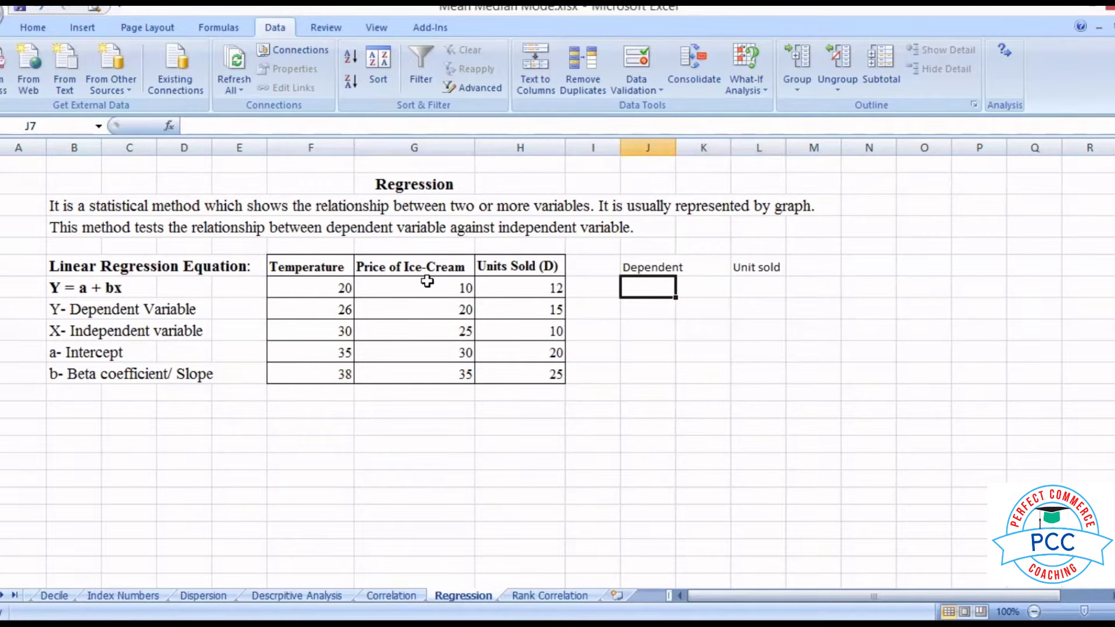
type("In")
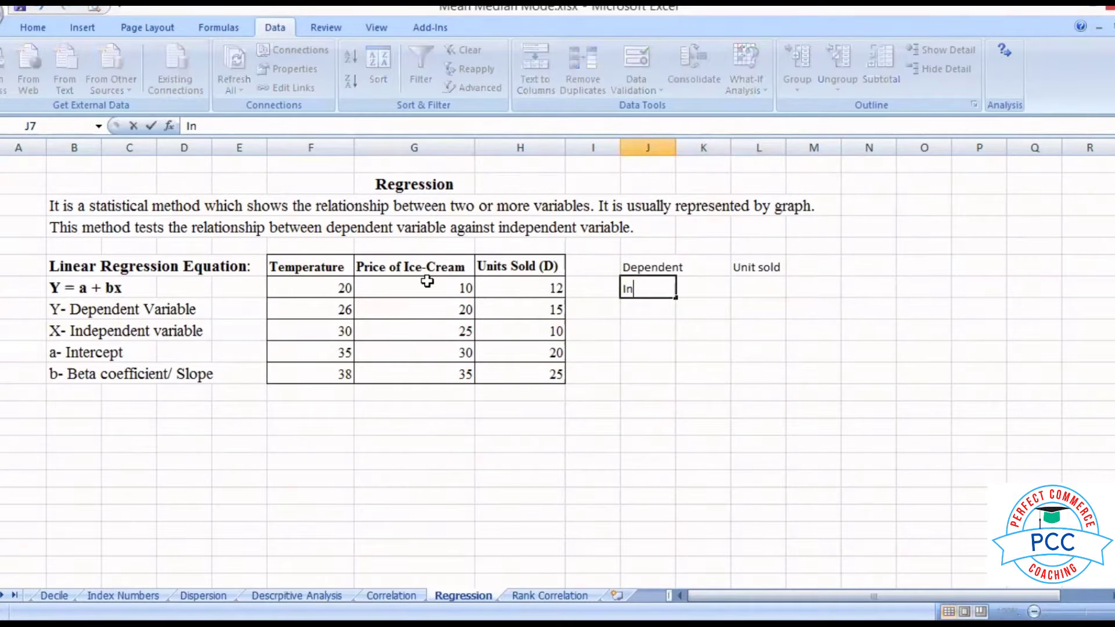
type("depene")
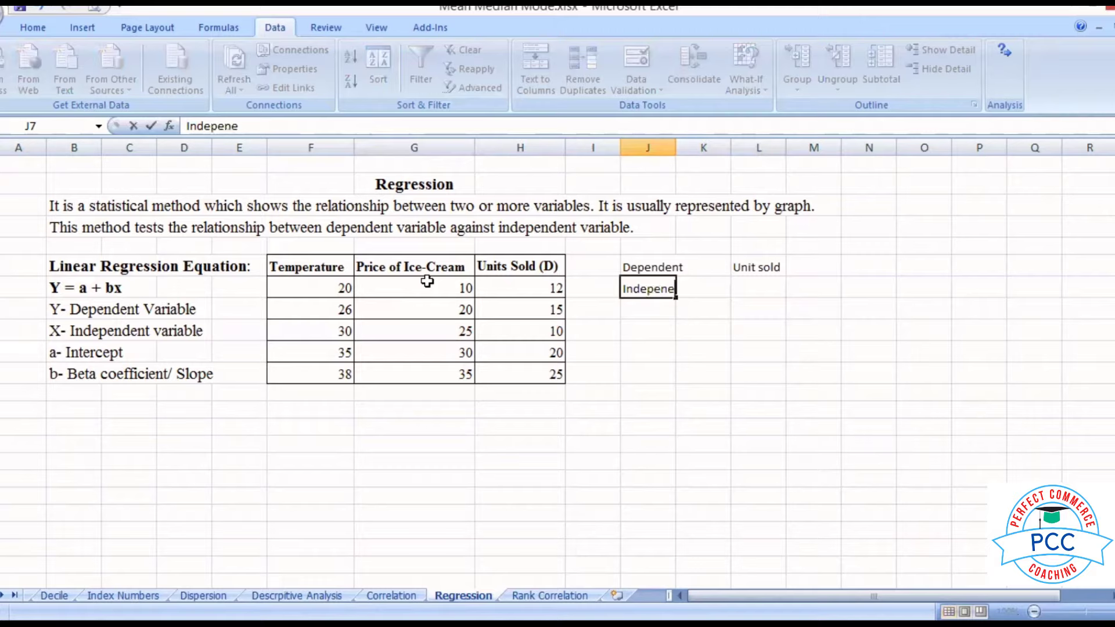
key("BackSpace")
type("dent")
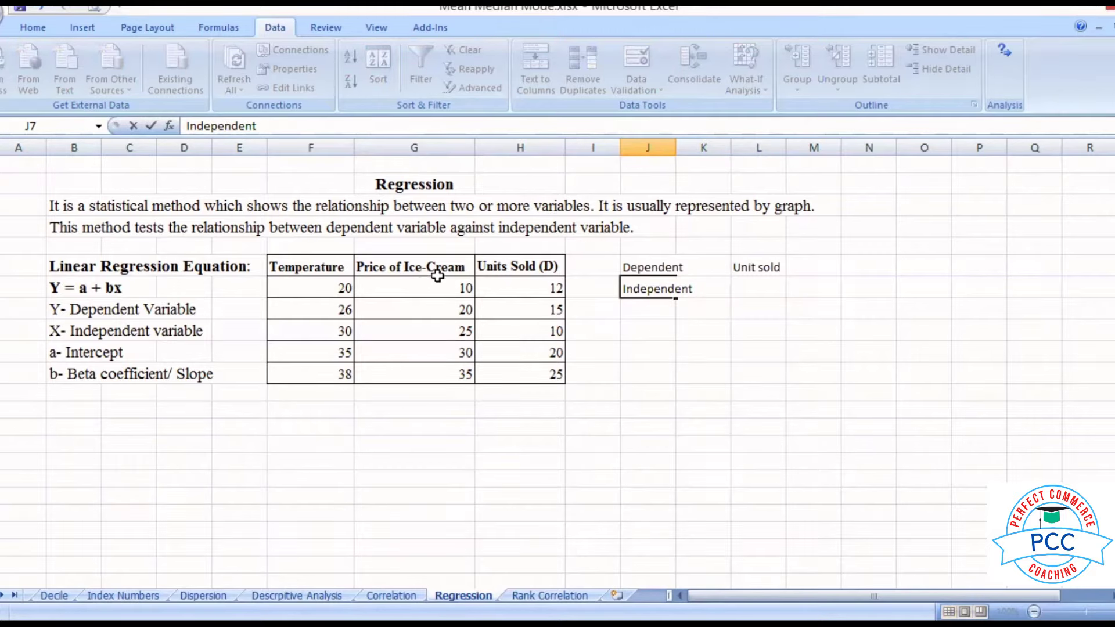
left_click(749, 285)
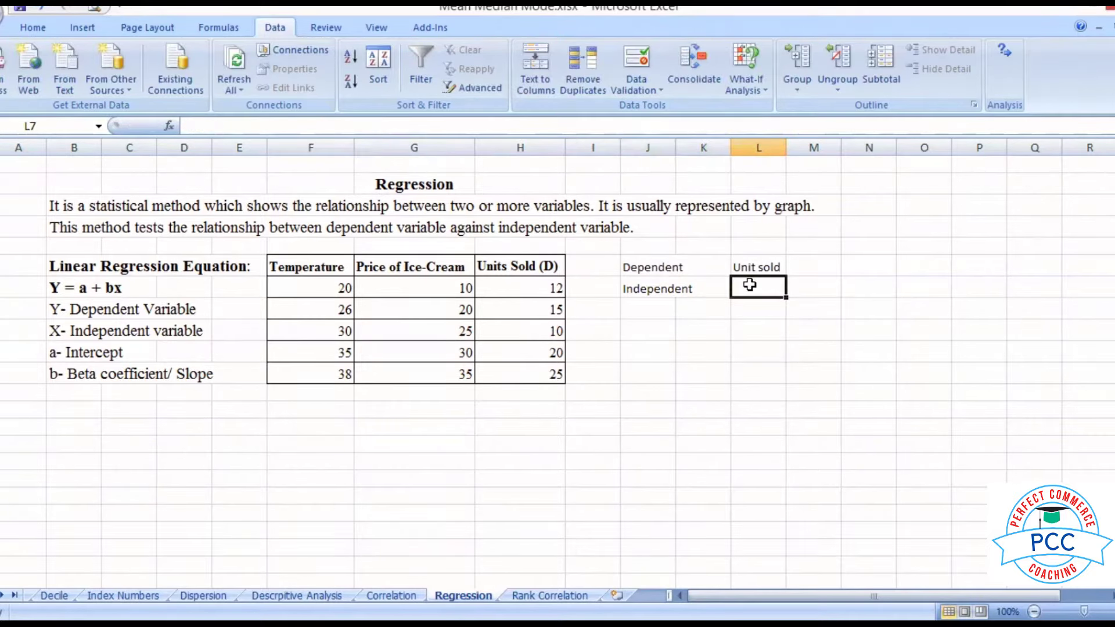
type("Temp & ")
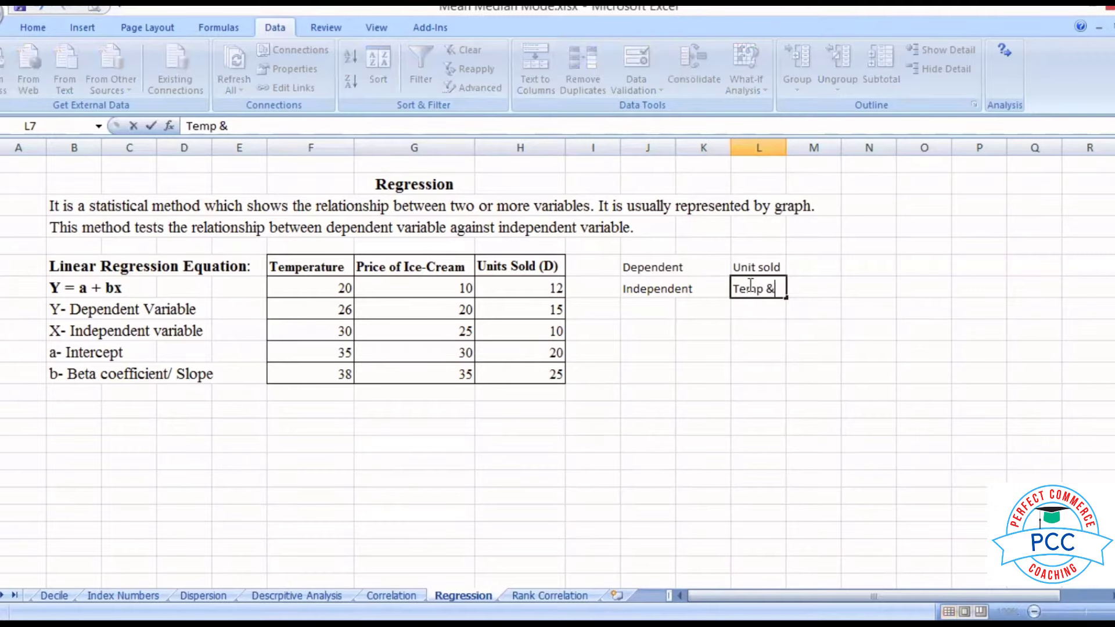
type("Price")
key("Return")
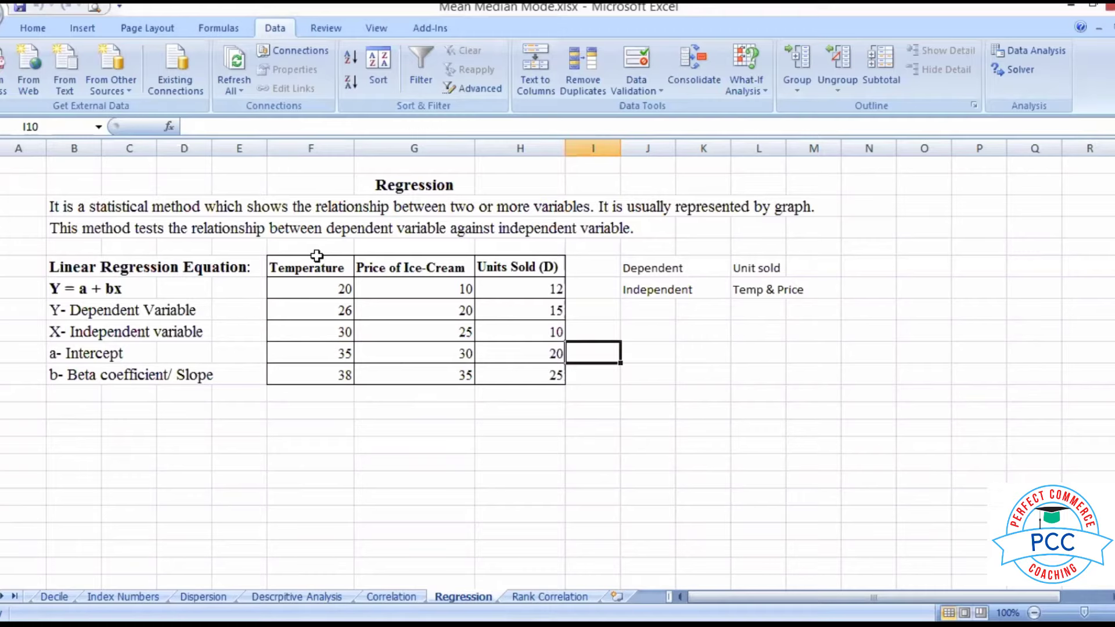
left_click(631, 395)
type("=re")
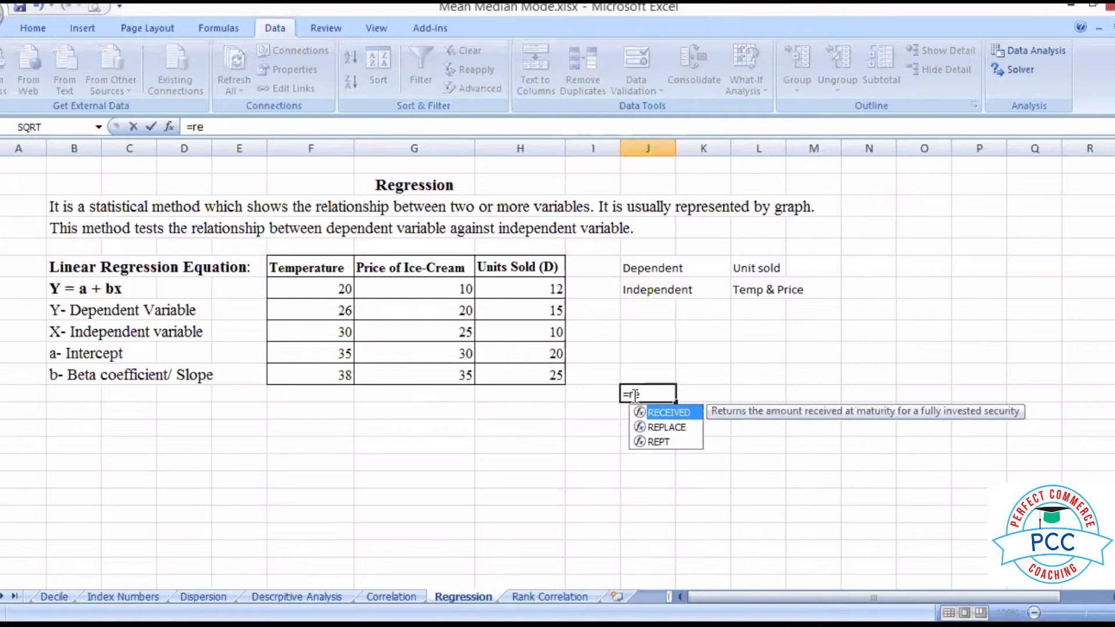
type("g")
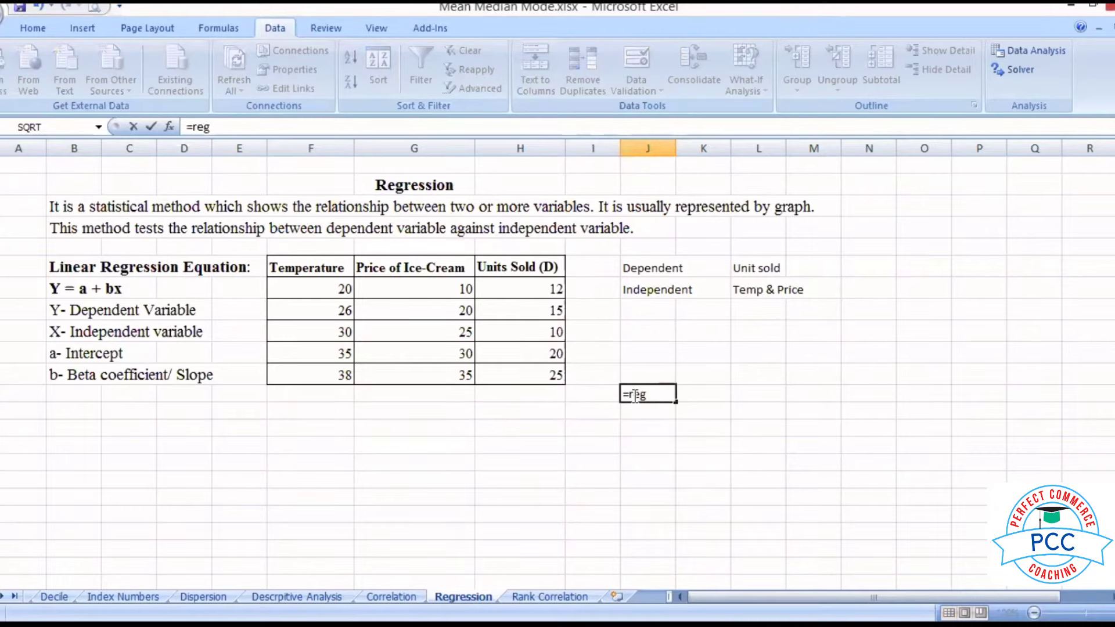
key("Escape")
left_click(628, 407)
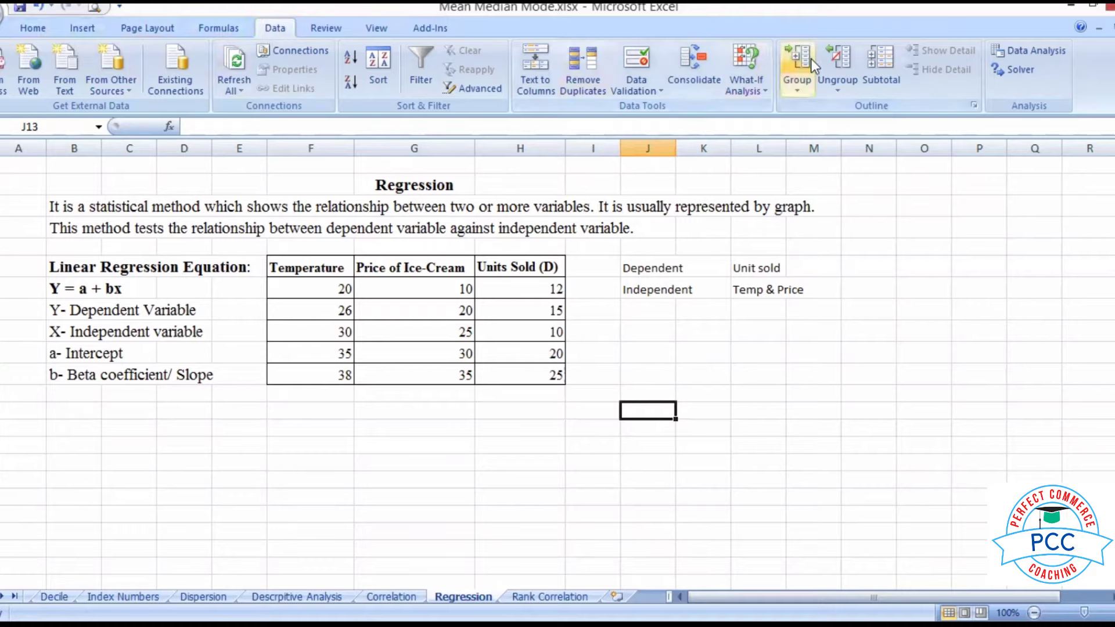
From Data Analysis, pick Regression in the tool list and open its dialog.
left_click(1012, 42)
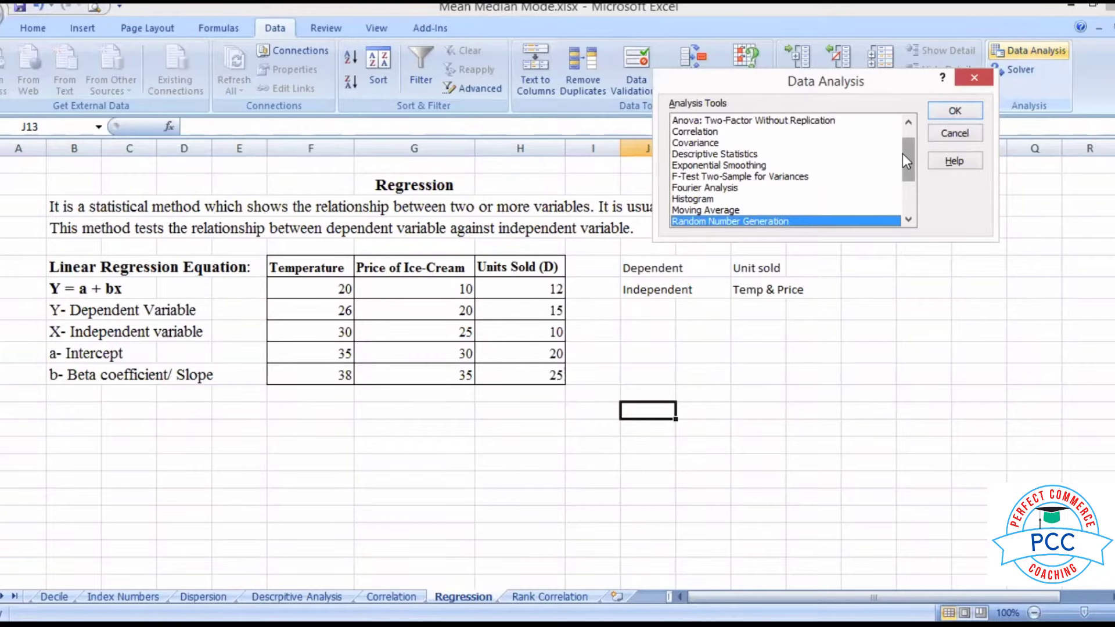
left_click(775, 157)
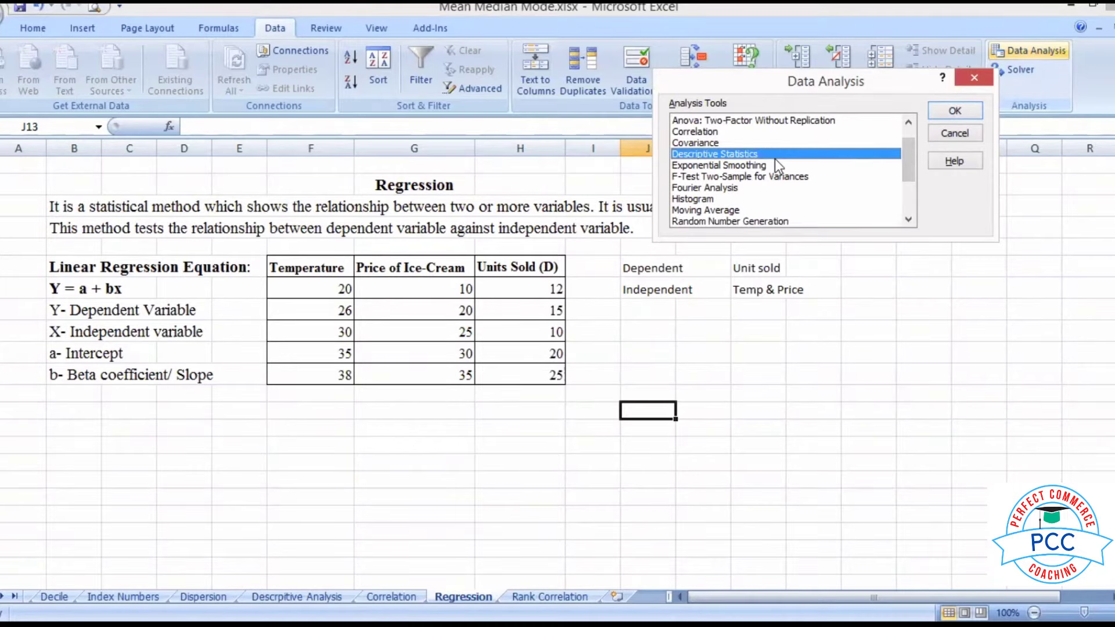
key("Page_Down")
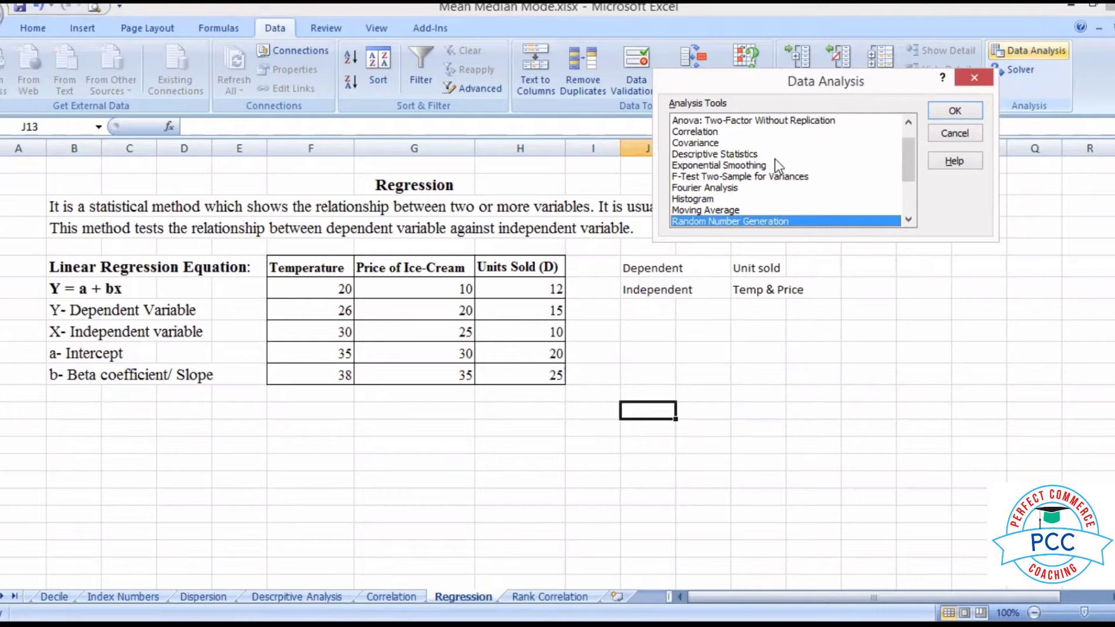
key("Down")
key("Down")
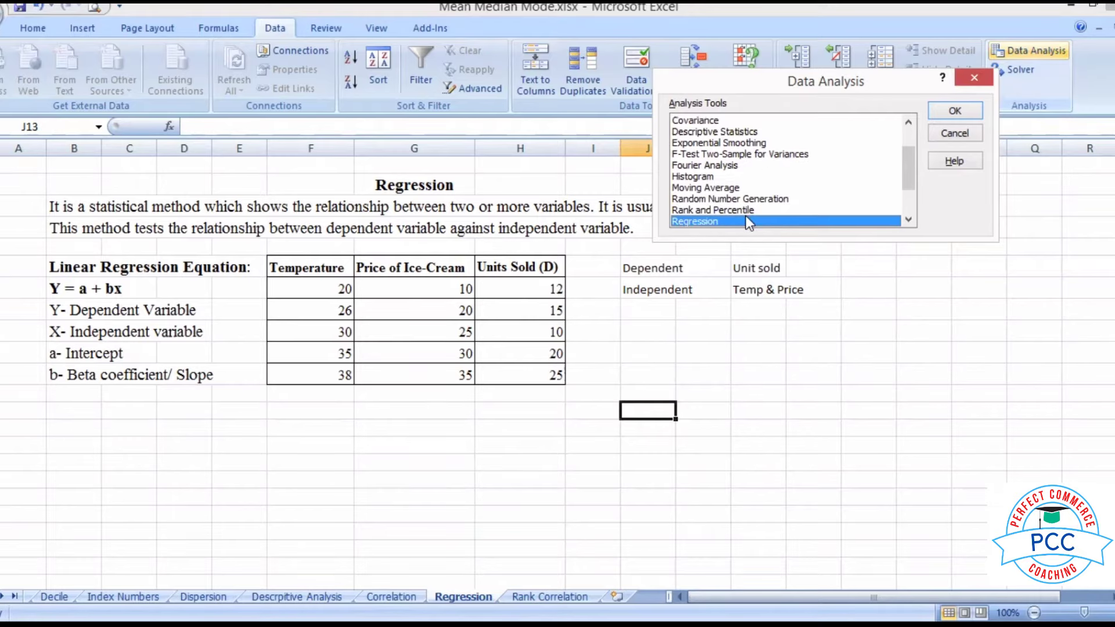
key("Return")
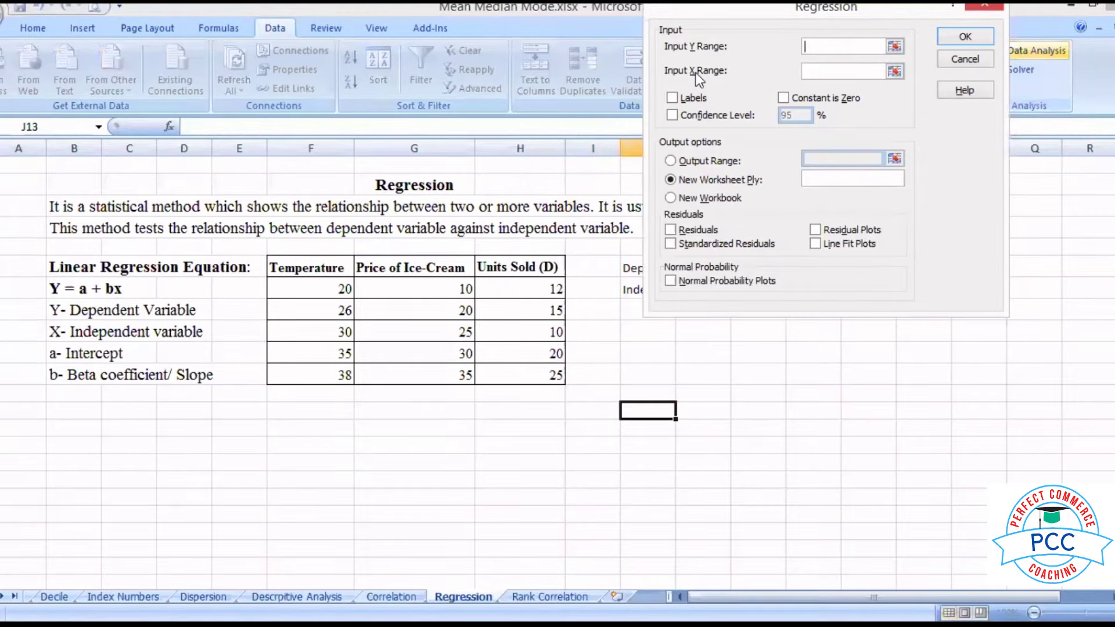
Select Units Sold H6:H11 and Temperature/Price F6:G11 as the first-attempt input ranges.
left_click(527, 266)
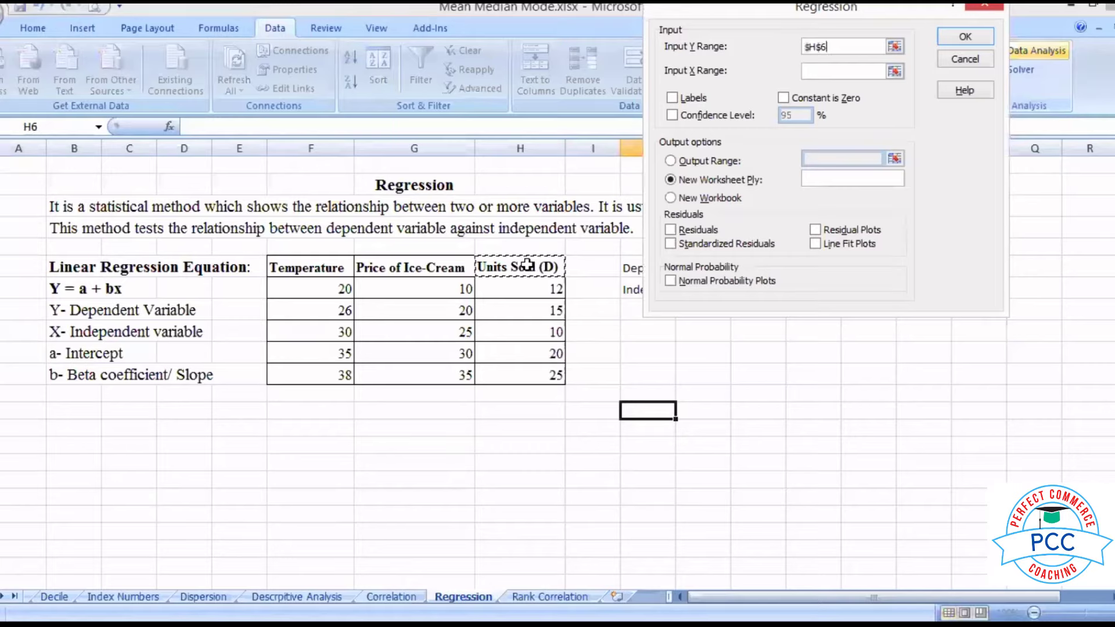
left_click(524, 373, "shift")
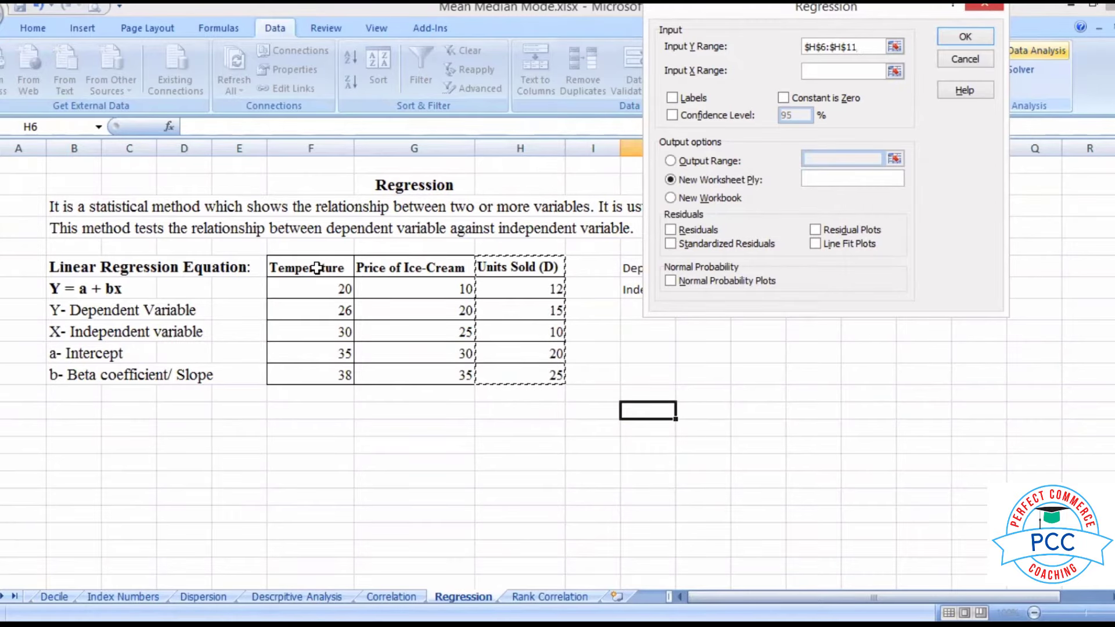
left_click(316, 268)
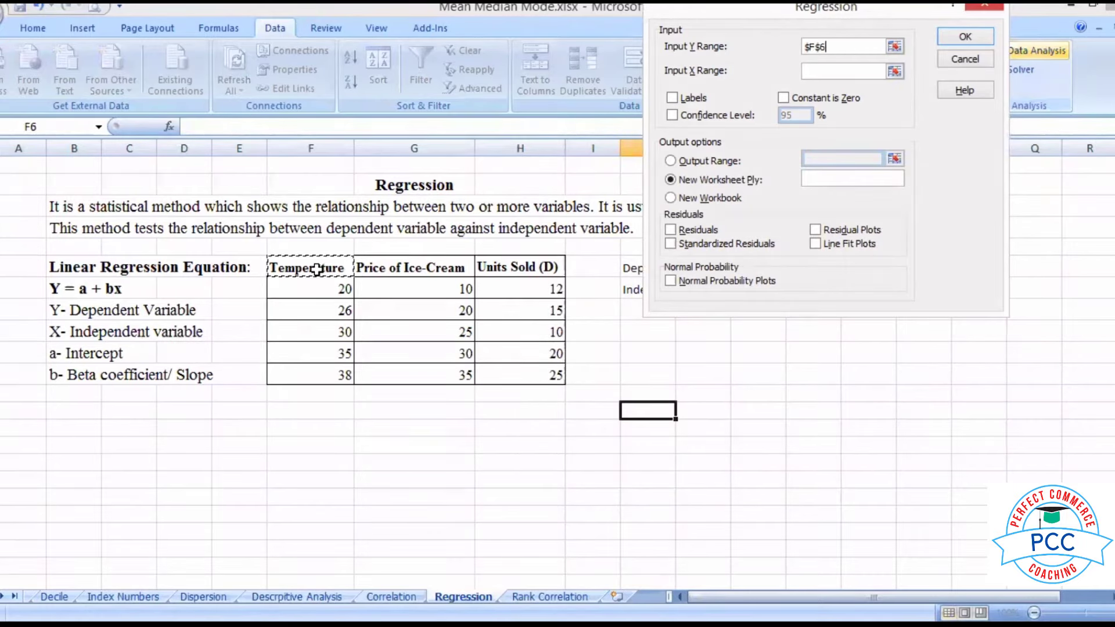
left_click_drag(317, 268, 430, 372)
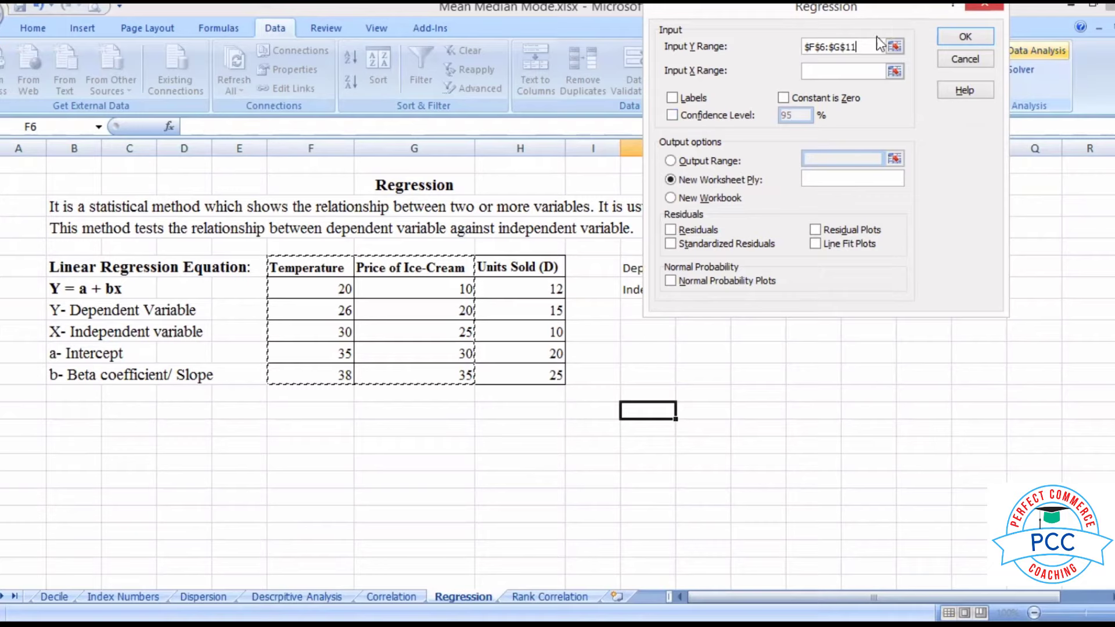
left_click(811, 72)
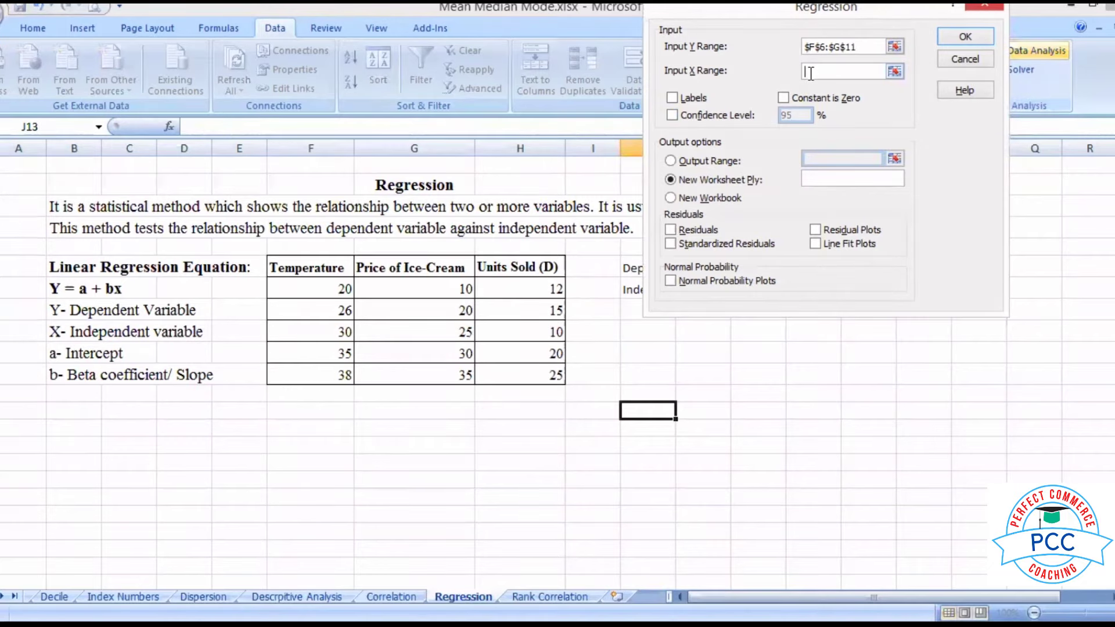
Re-enter Y range $H$6:$H$11 and X range $F$6:$G$11, ticking Labels and 95% confidence.
left_click(875, 48)
key("BackSpace")
key("BackSpace")
key("BackSpace")
key("BackSpace")
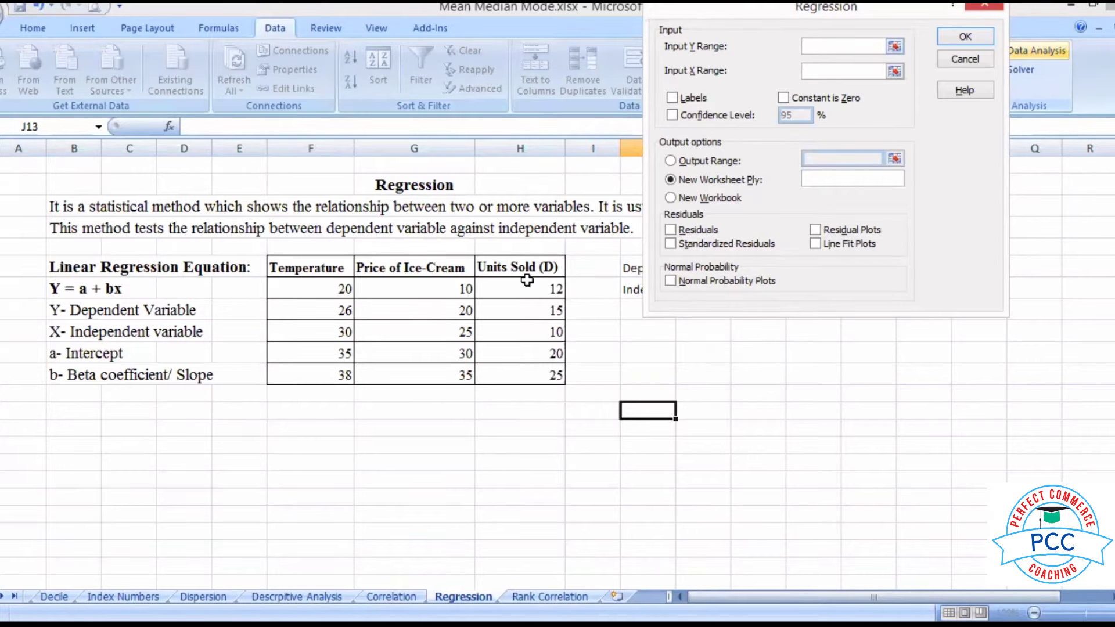
left_click_drag(531, 266, 526, 331)
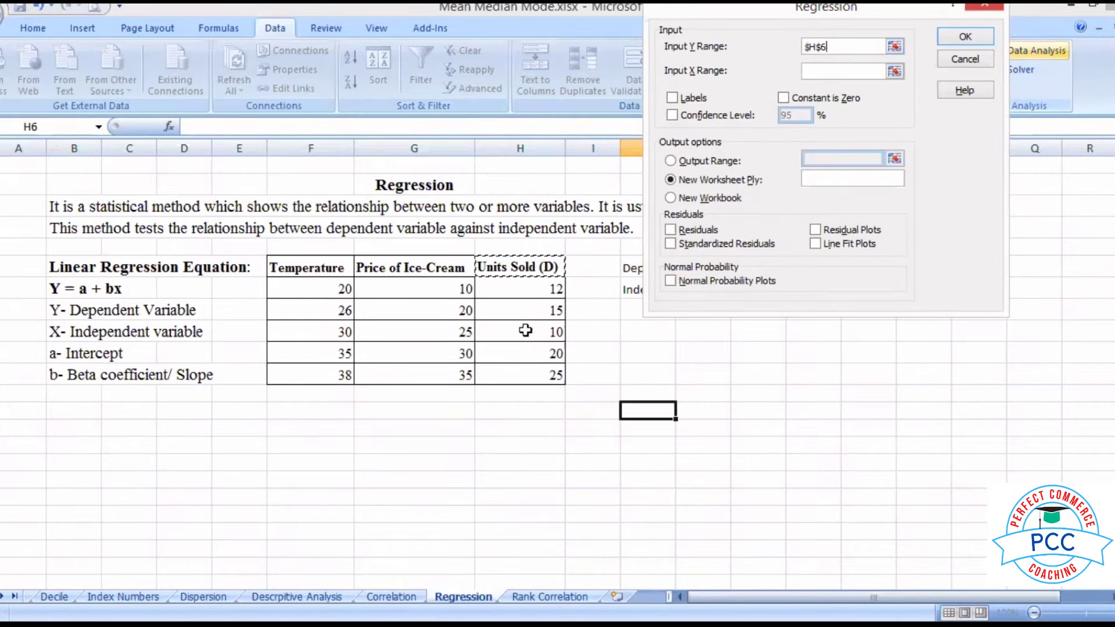
left_click_drag(528, 372, 528, 374)
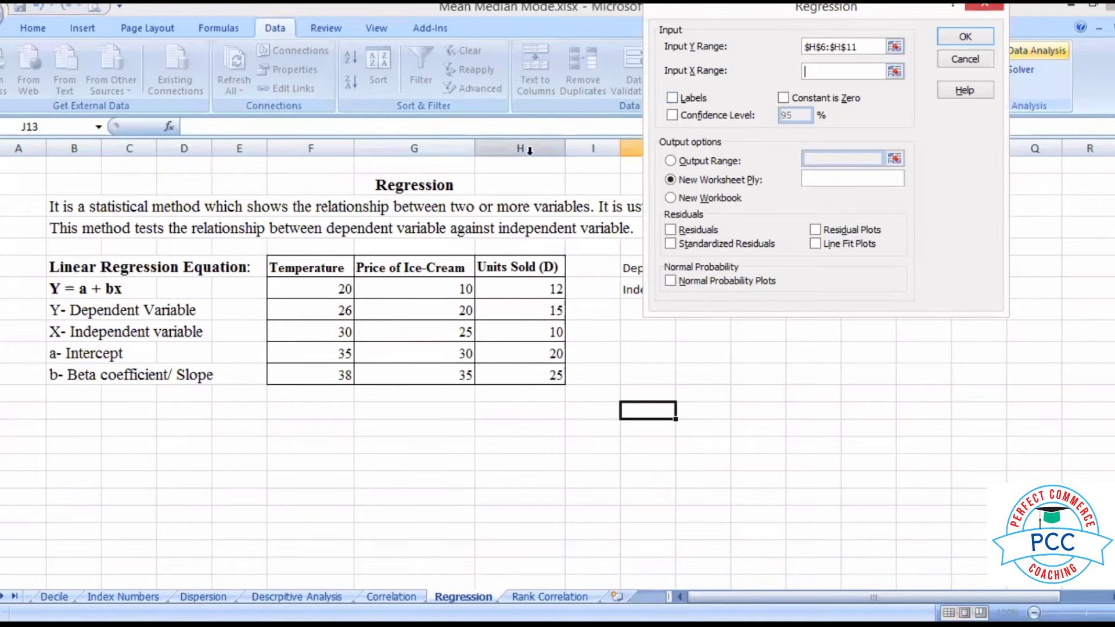
left_click(314, 262)
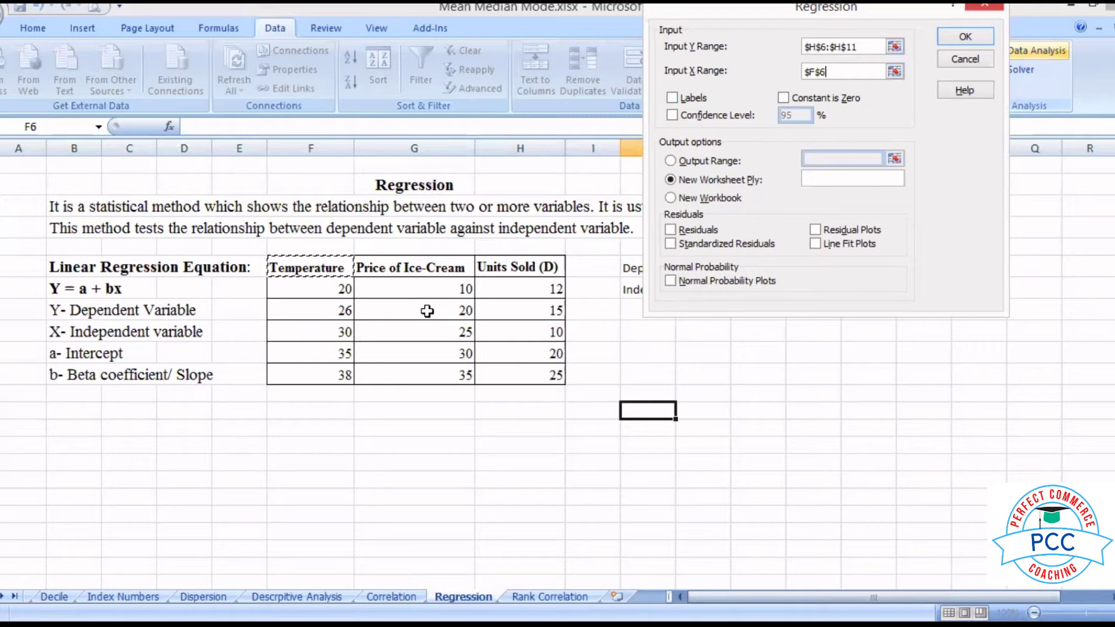
left_click_drag(311, 267, 414, 374)
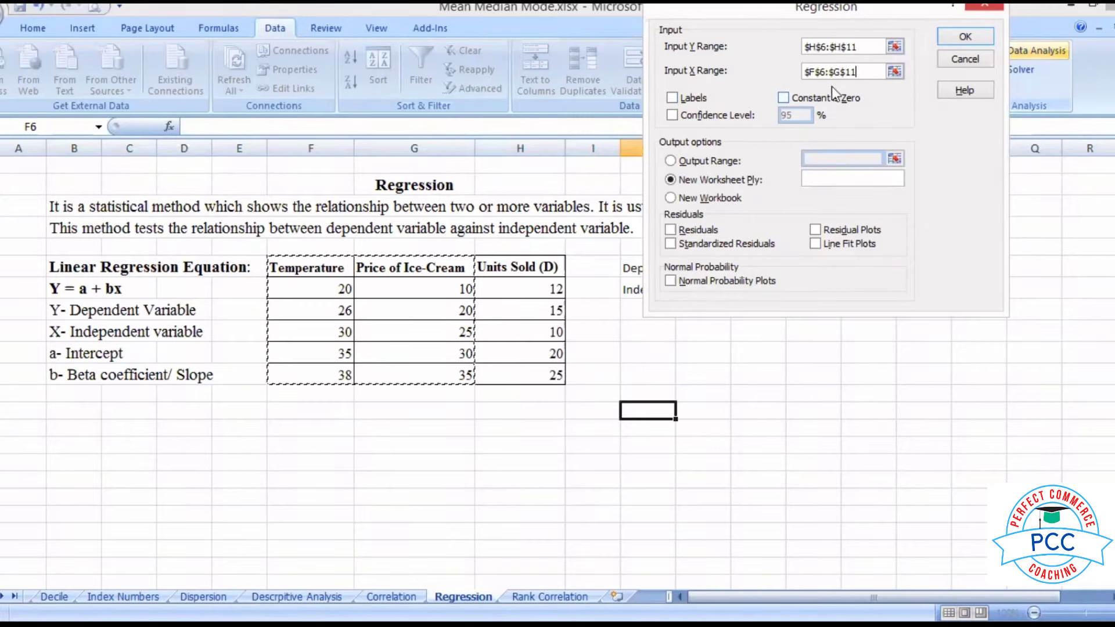
left_click(672, 97)
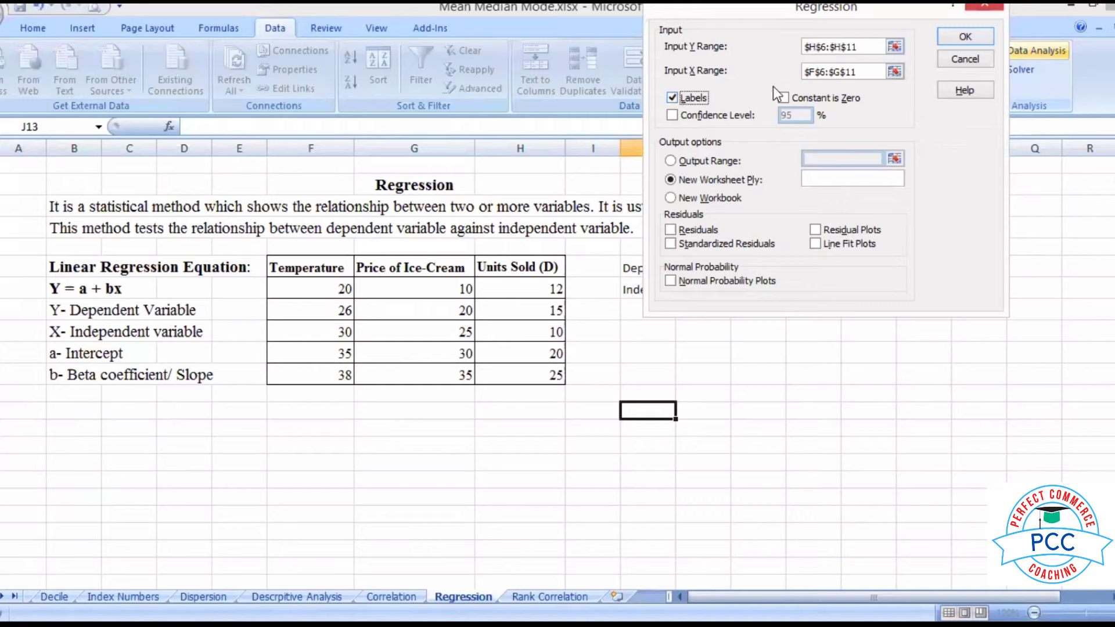
left_click(722, 116)
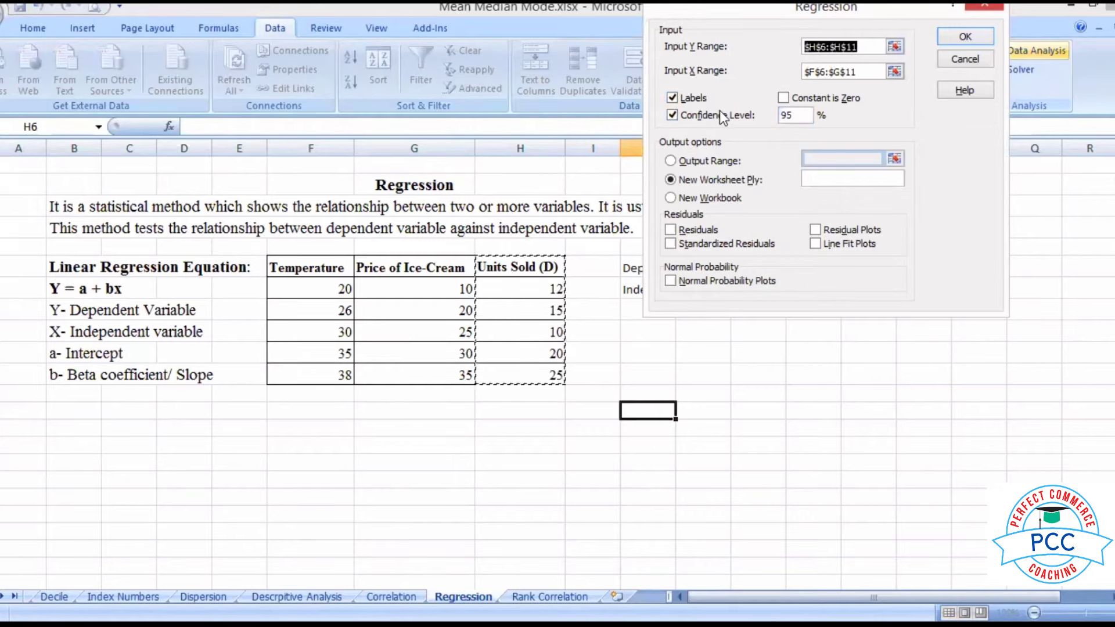
Send the regression output to this sheet starting at cell H13.
left_click(671, 161)
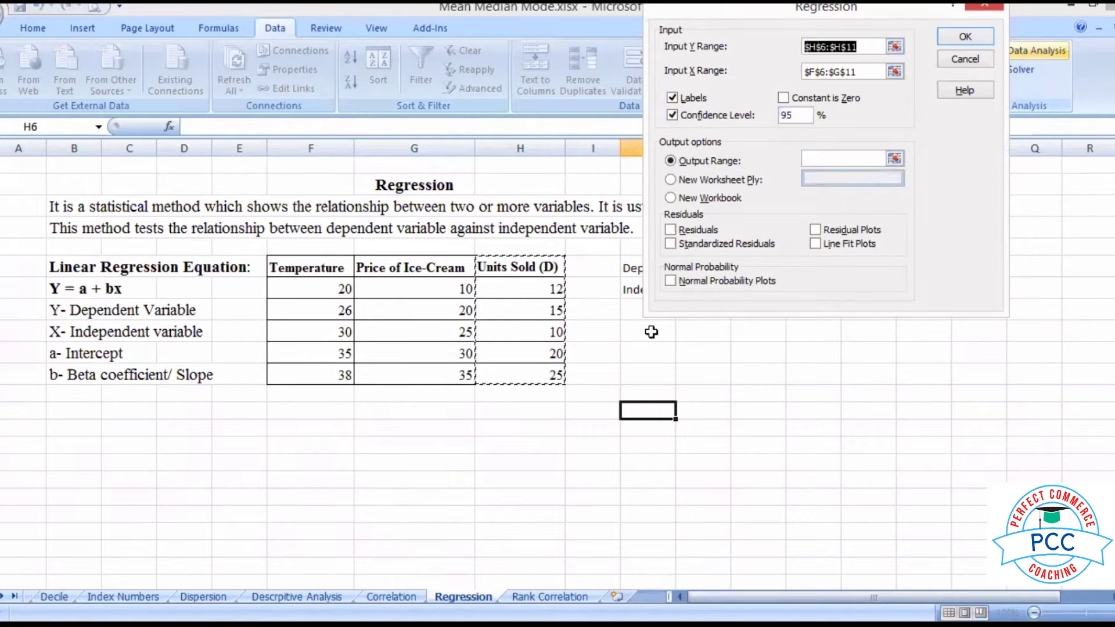
left_click(824, 162)
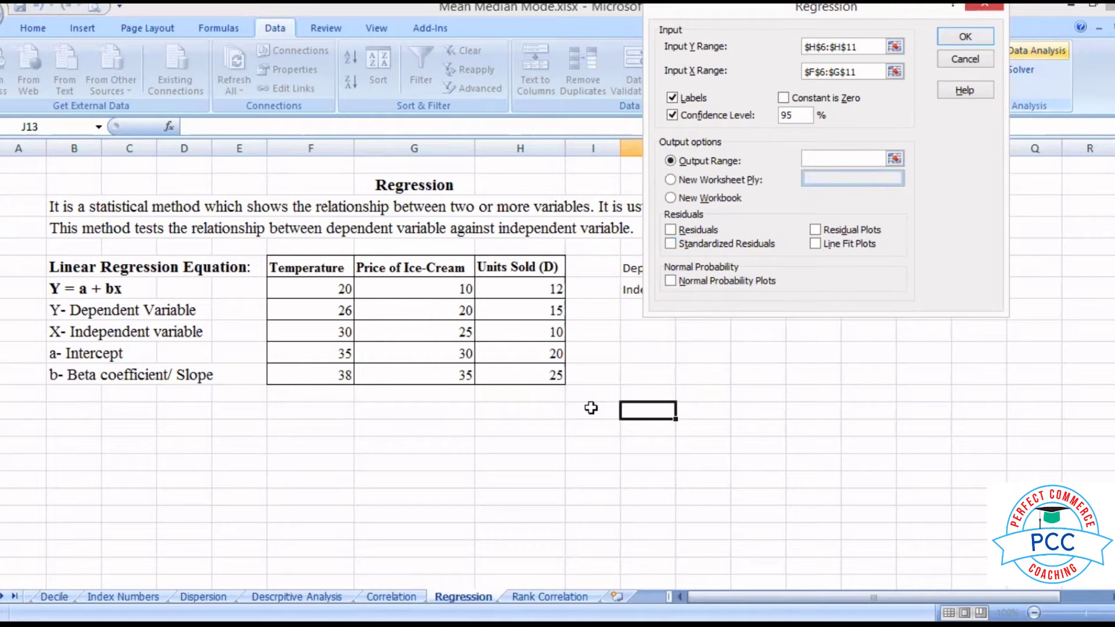
left_click(540, 416)
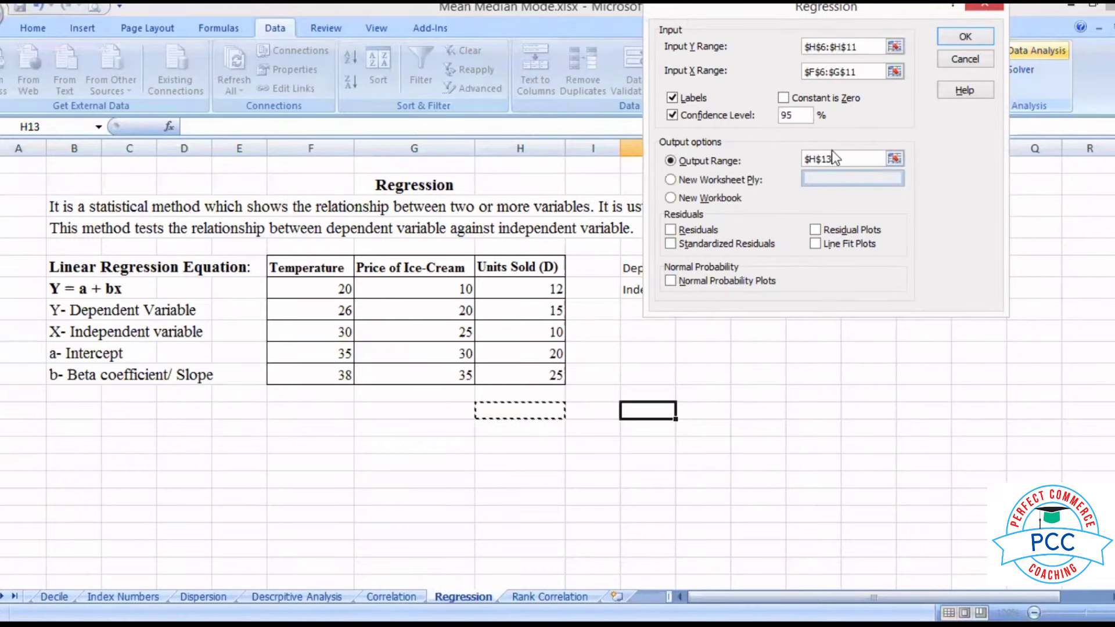
Include Residuals, Line Fit Plots and Normal Probability Plots, then run the regression.
left_click(689, 231)
left_click(682, 242)
left_click(816, 230)
left_click(818, 243)
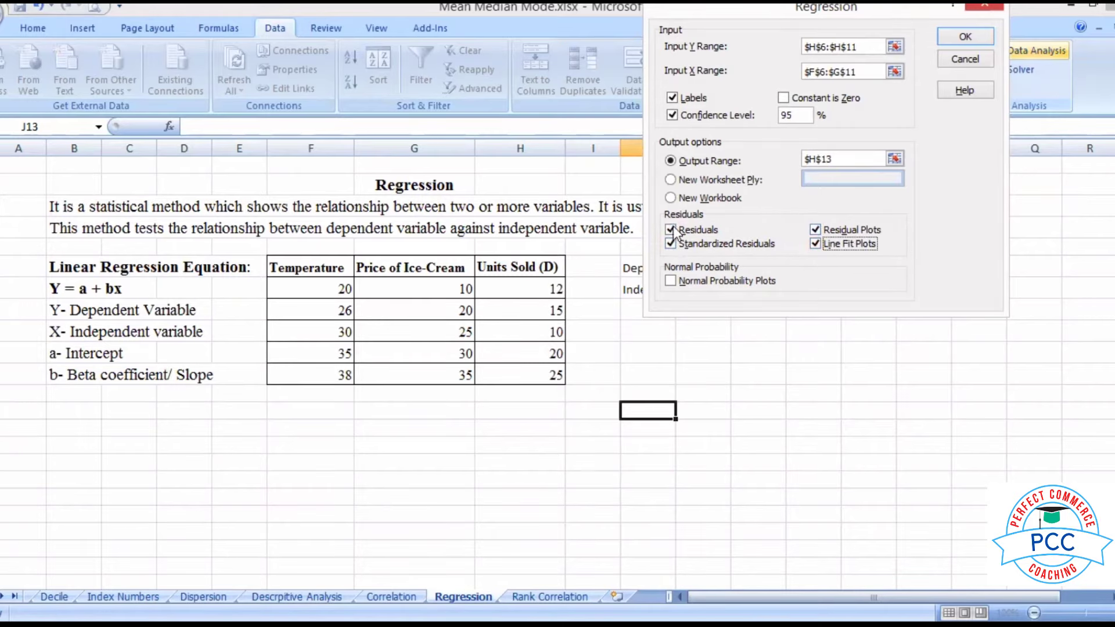
left_click(674, 281)
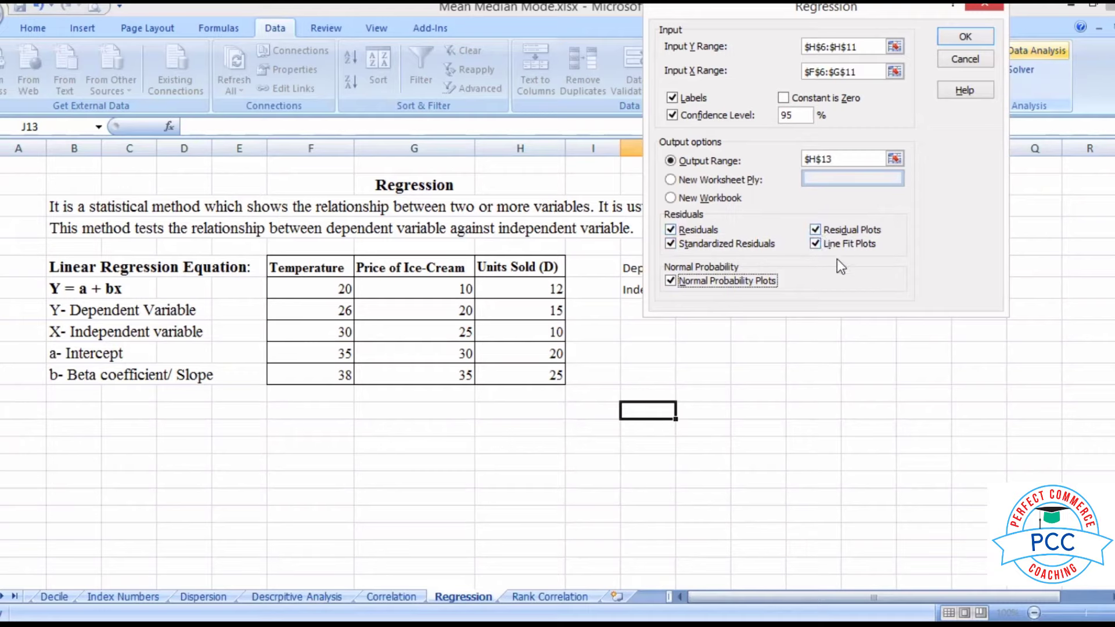
left_click(832, 228)
left_click(741, 243)
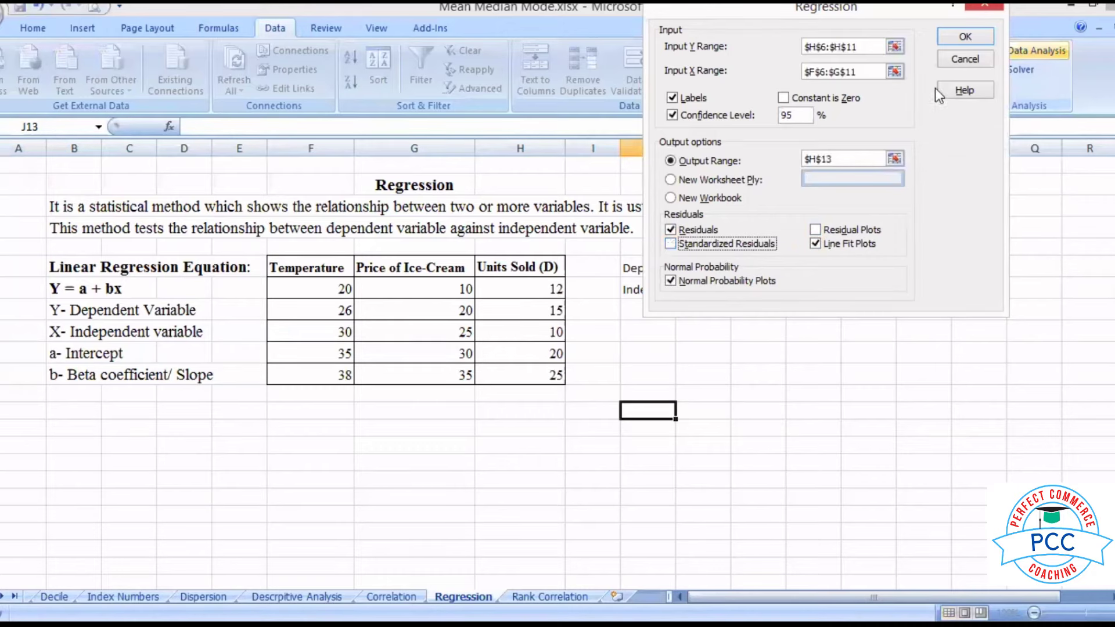
left_click(960, 39)
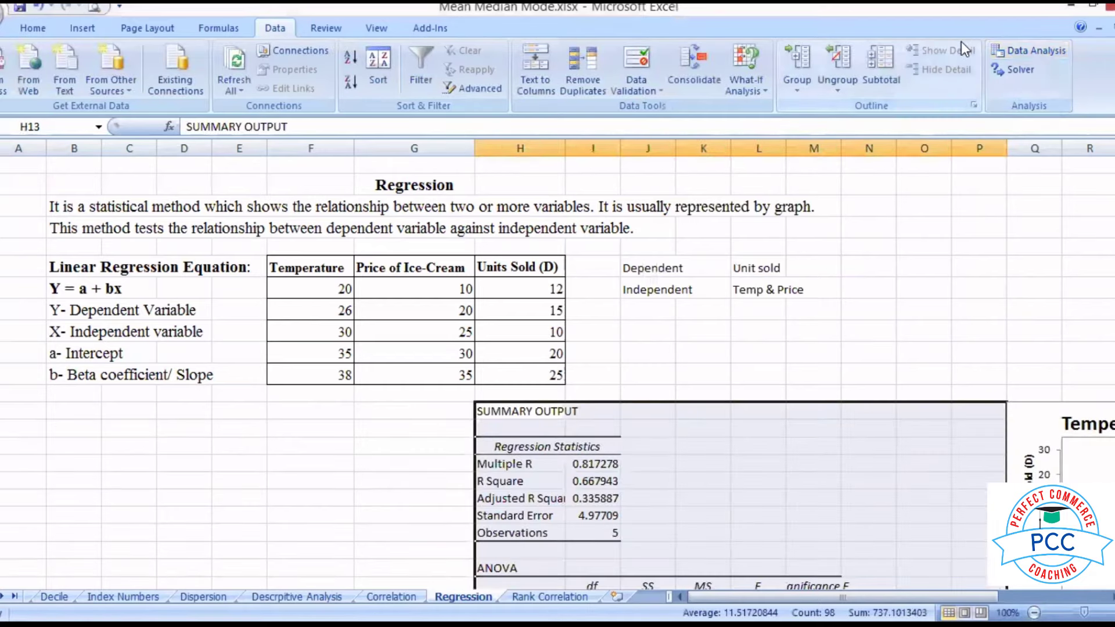
Widen columns H and P so labels and Upper 95.0% values show, revealing the charts.
left_click_drag(1110, 308, 1110, 323)
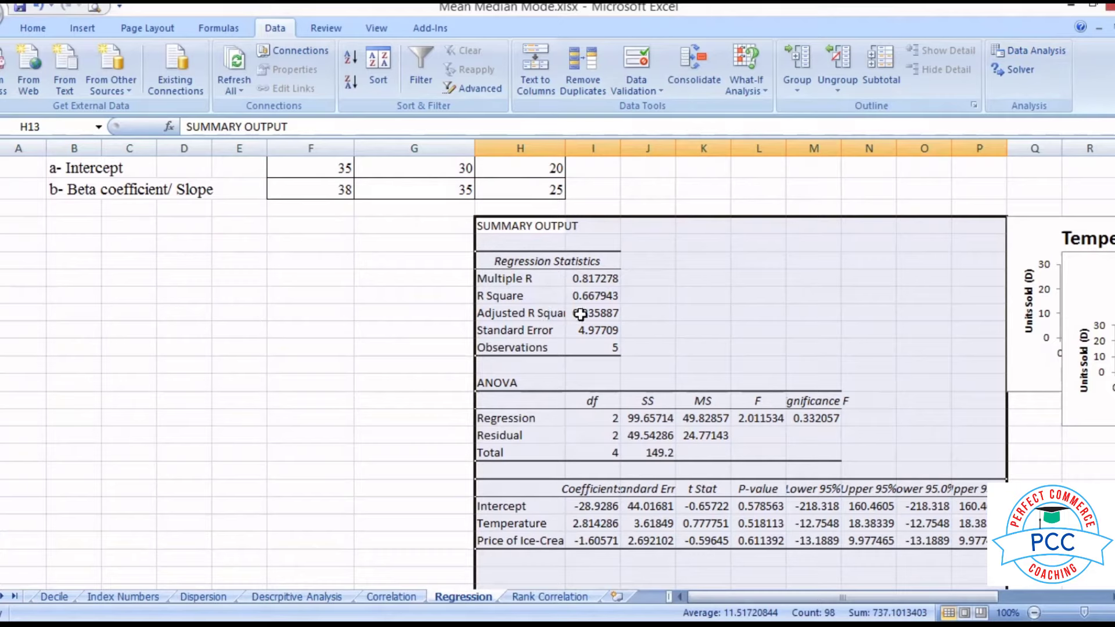
left_click_drag(563, 150, 571, 152)
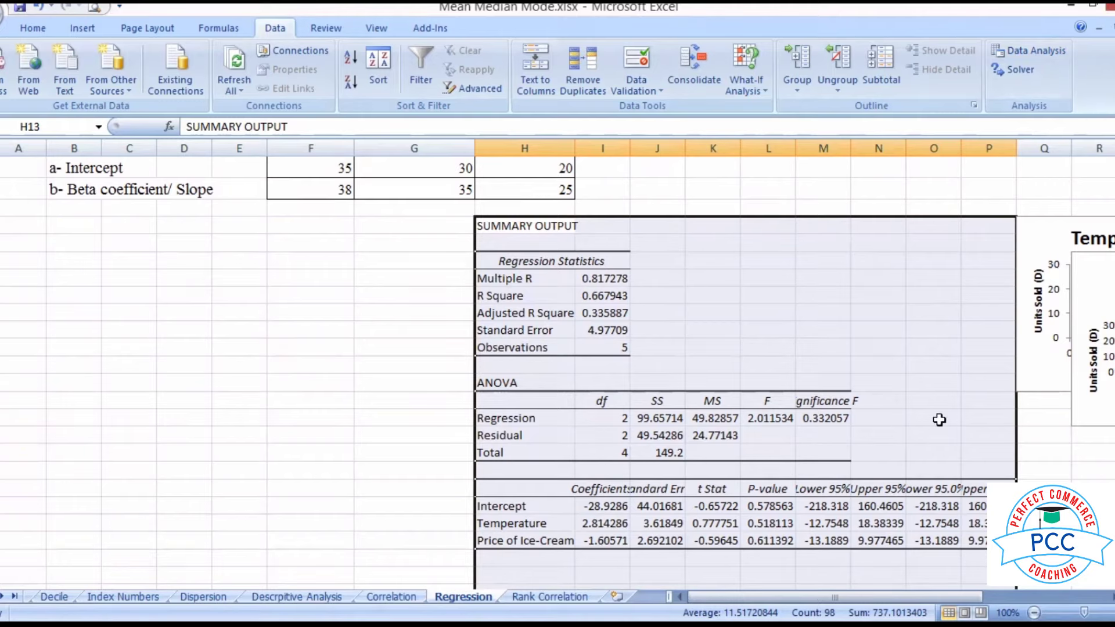
left_click_drag(1016, 149, 1034, 148)
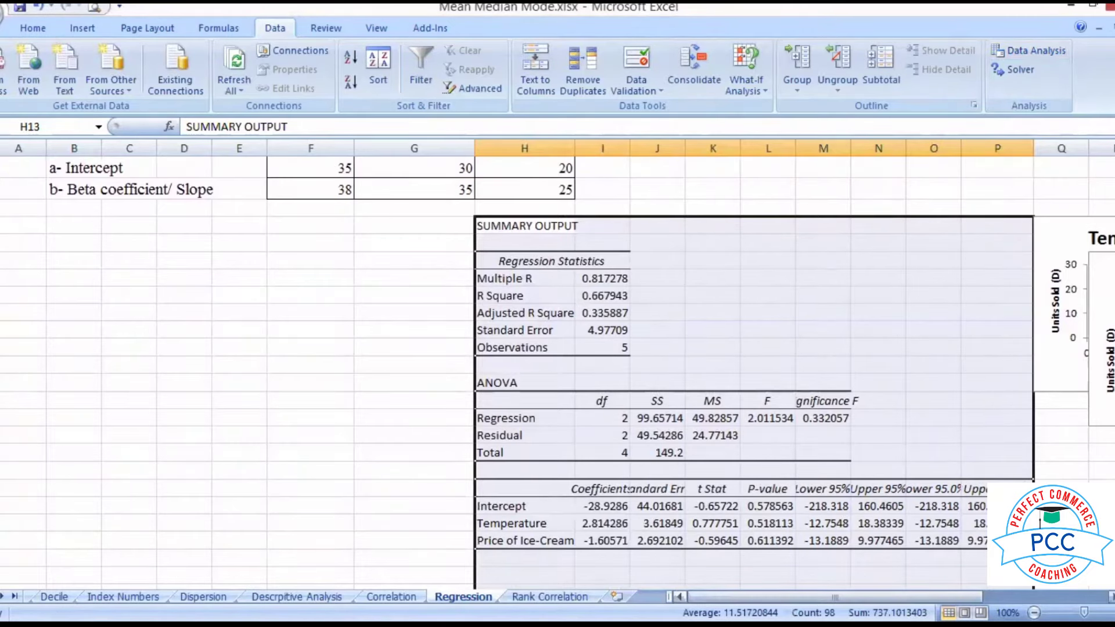
left_click_drag(833, 597, 955, 597)
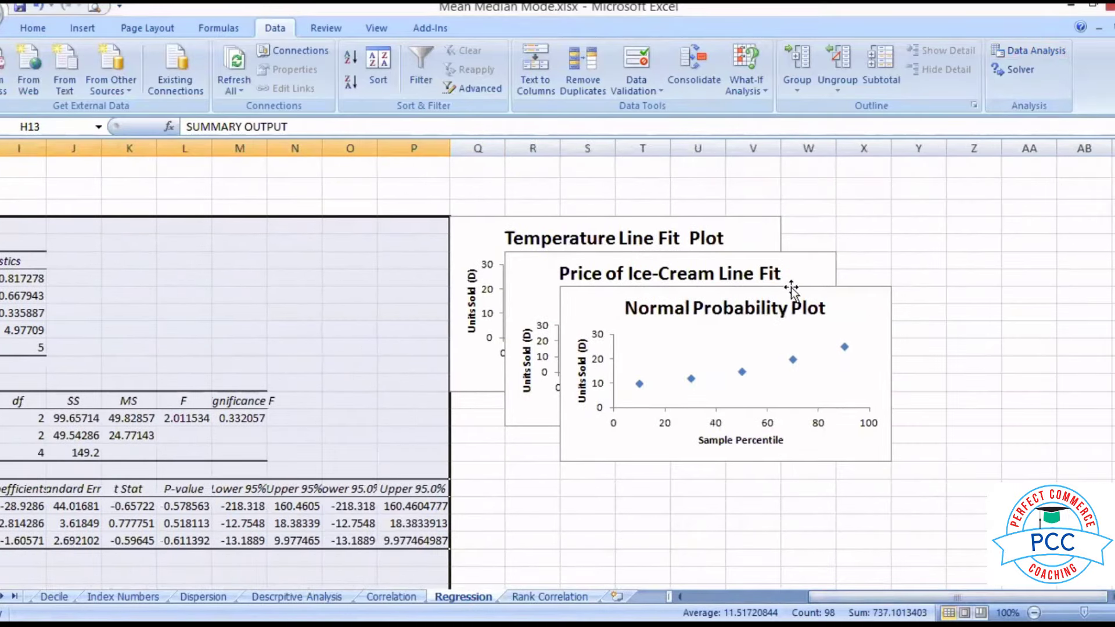
Move the Normal Probability Plot chart to the top right.
left_click(779, 302)
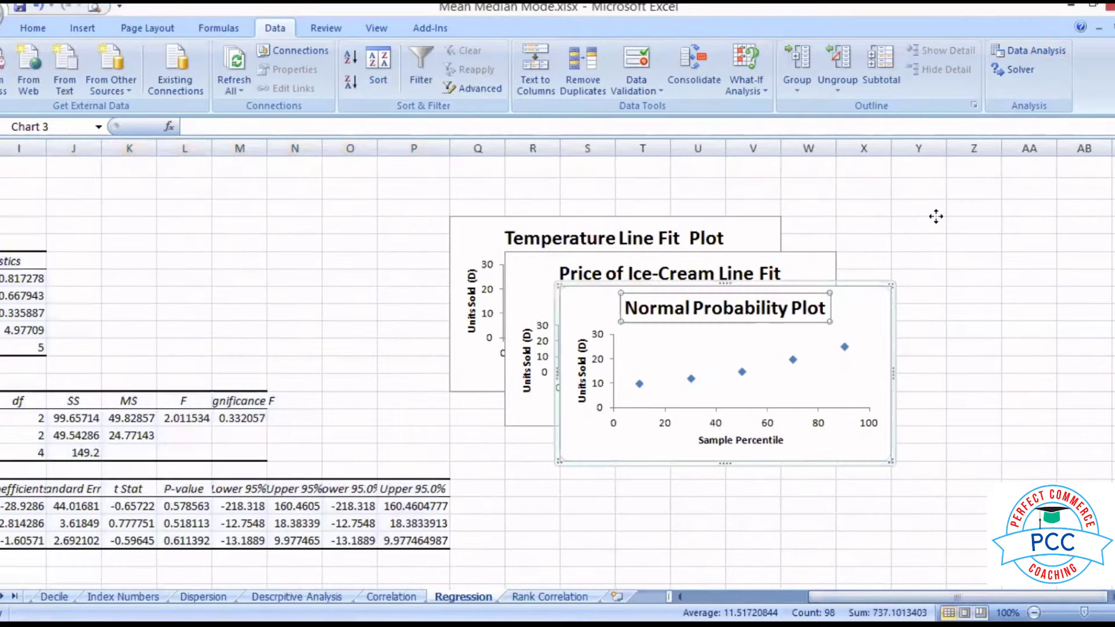
left_click_drag(740, 303, 802, 296)
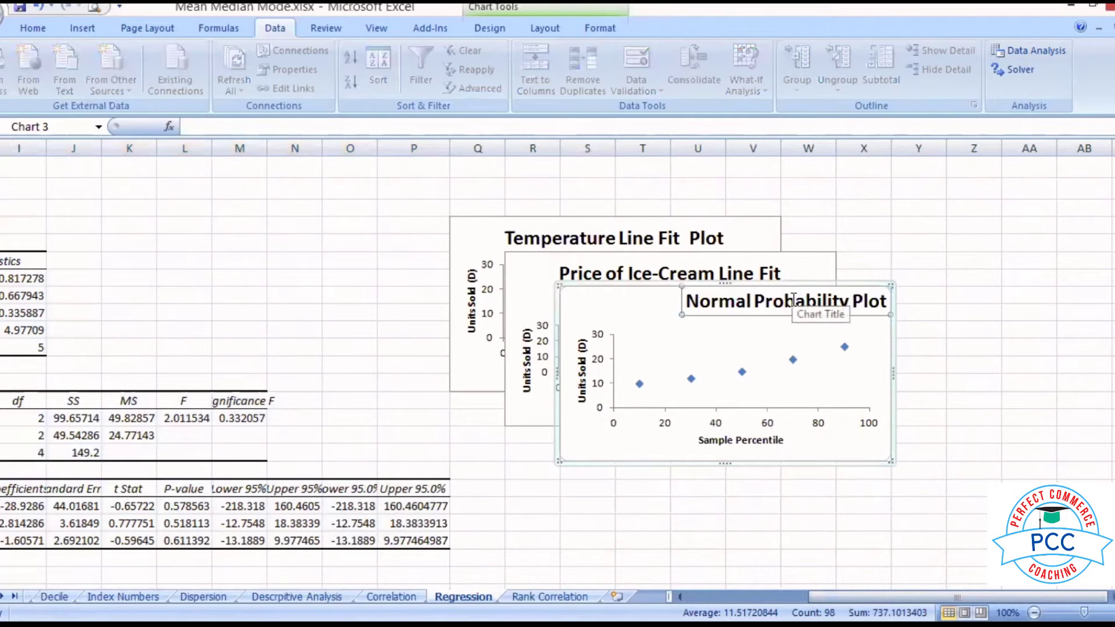
key("ctrl+z")
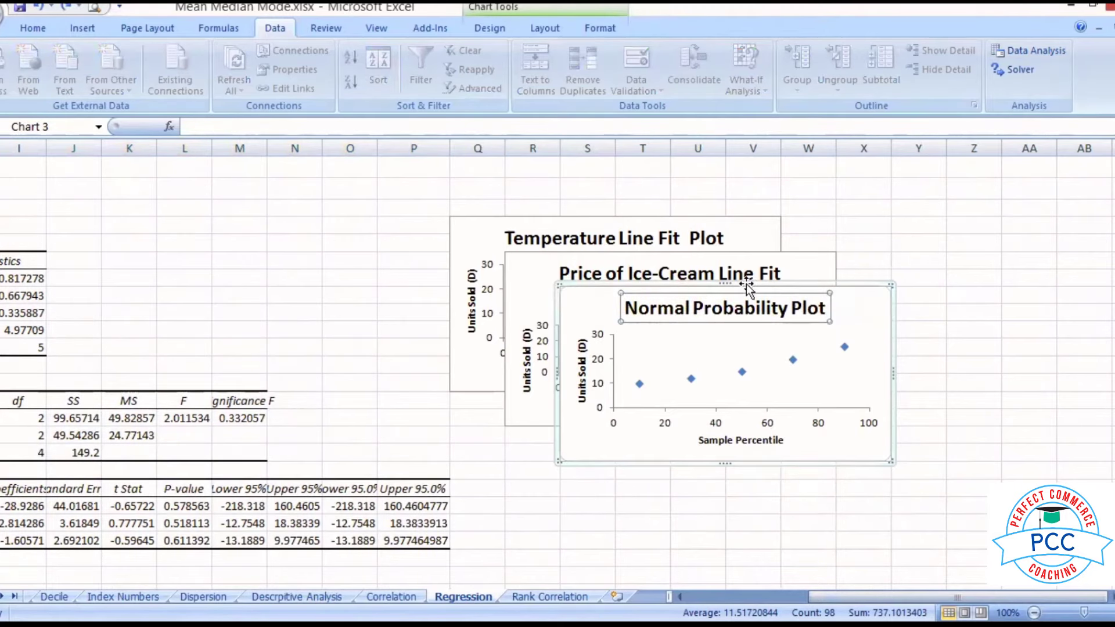
left_click_drag(745, 287, 983, 172)
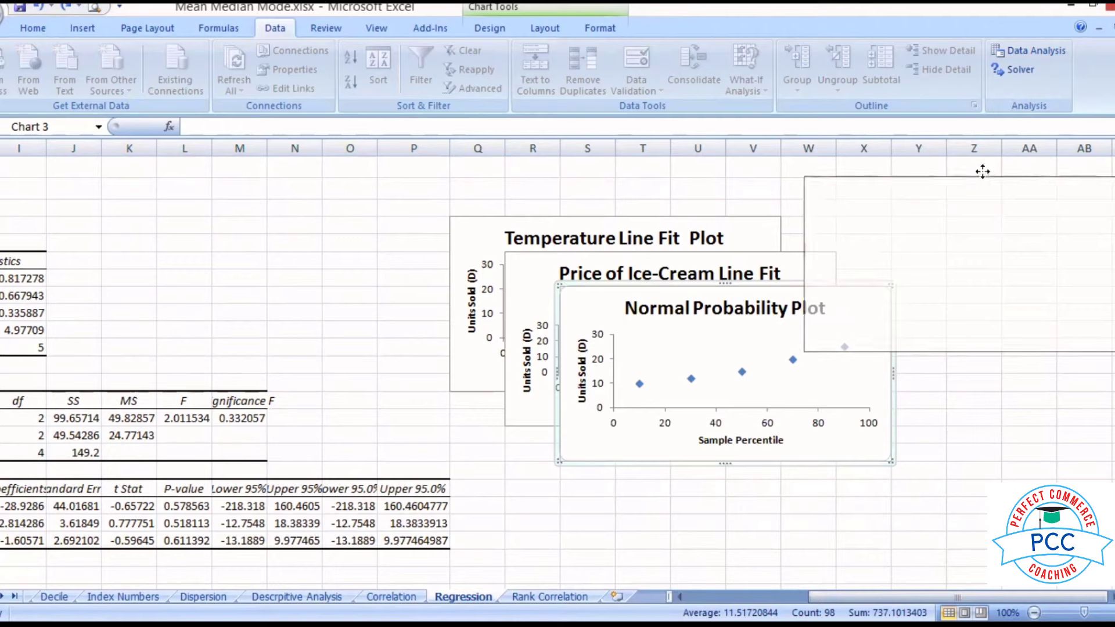
left_click_drag(982, 171, 970, 168)
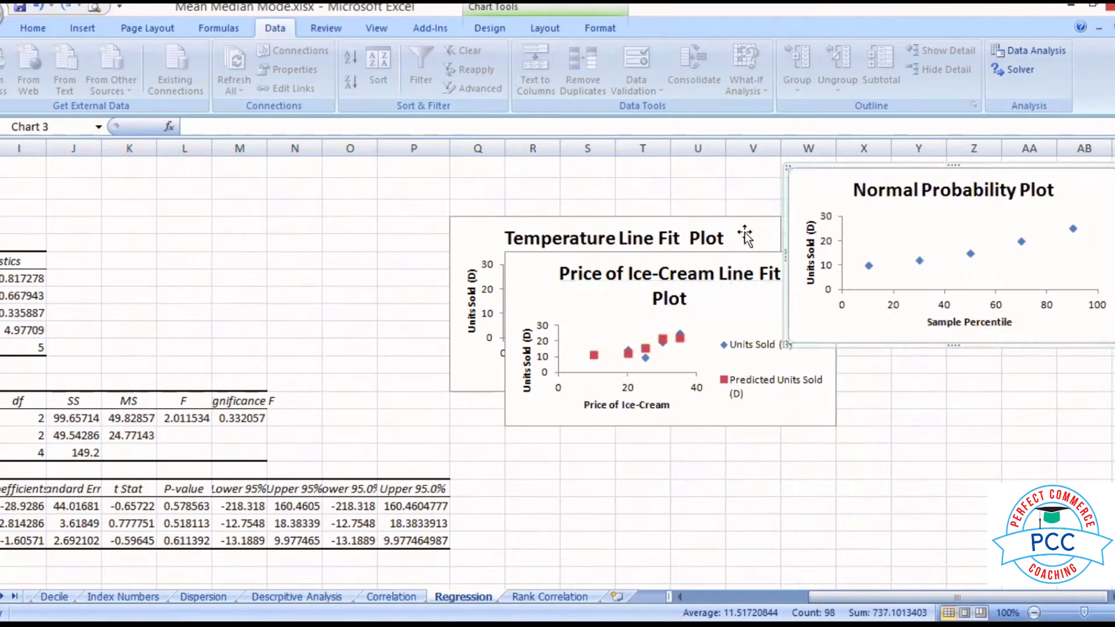
Move the Price of Ice-Cream Line Fit chart down below the Temperature chart.
left_click(653, 279)
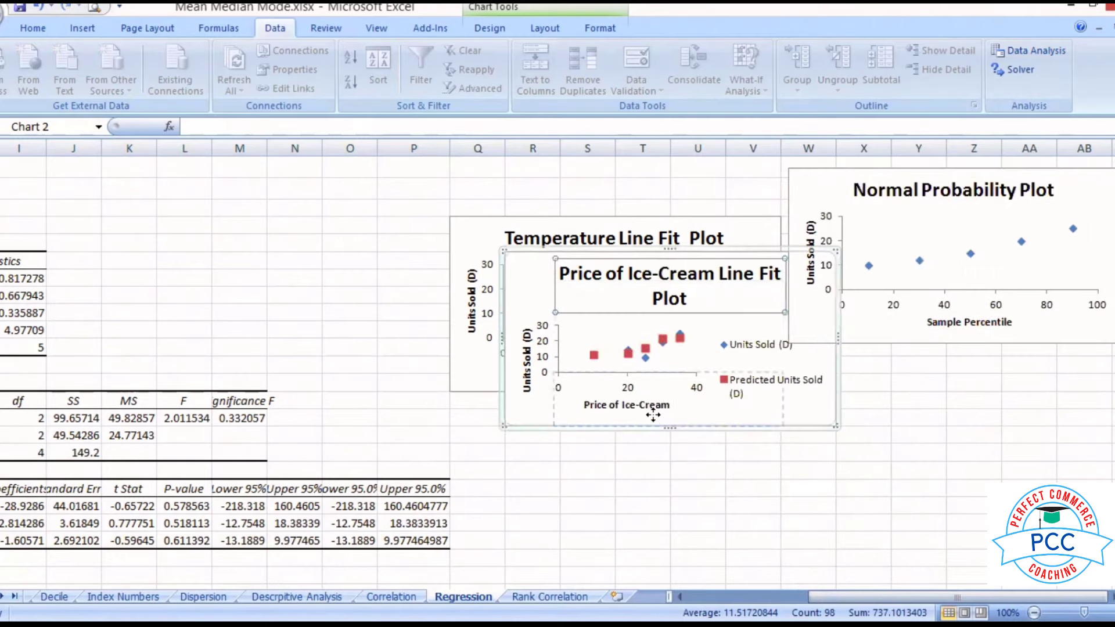
left_click_drag(654, 414, 655, 465)
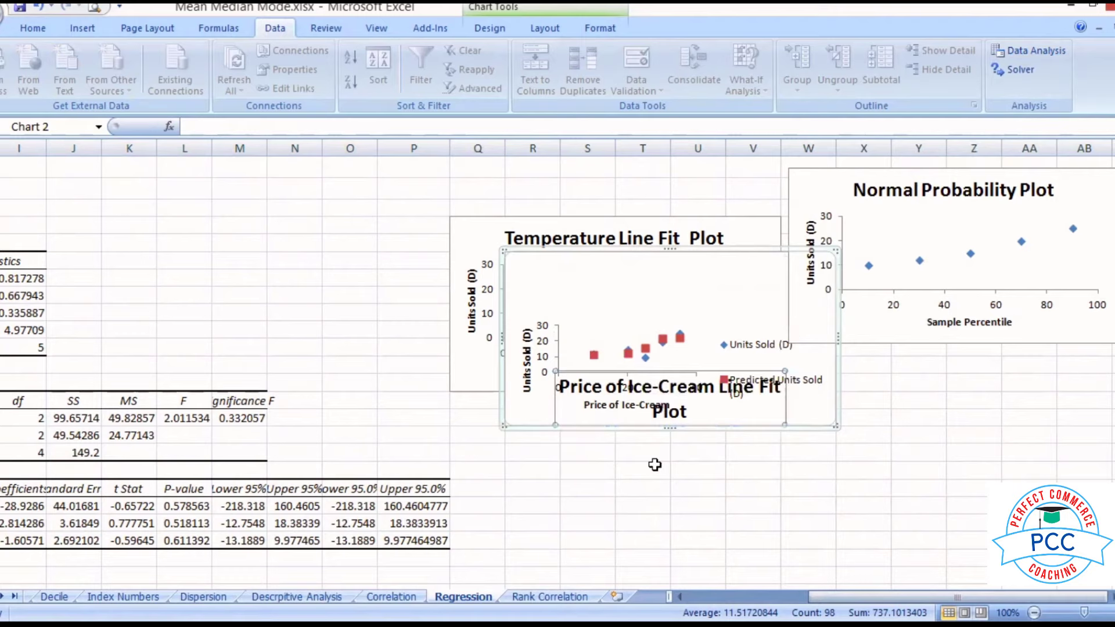
key("ctrl+z")
left_click_drag(516, 255, 588, 419)
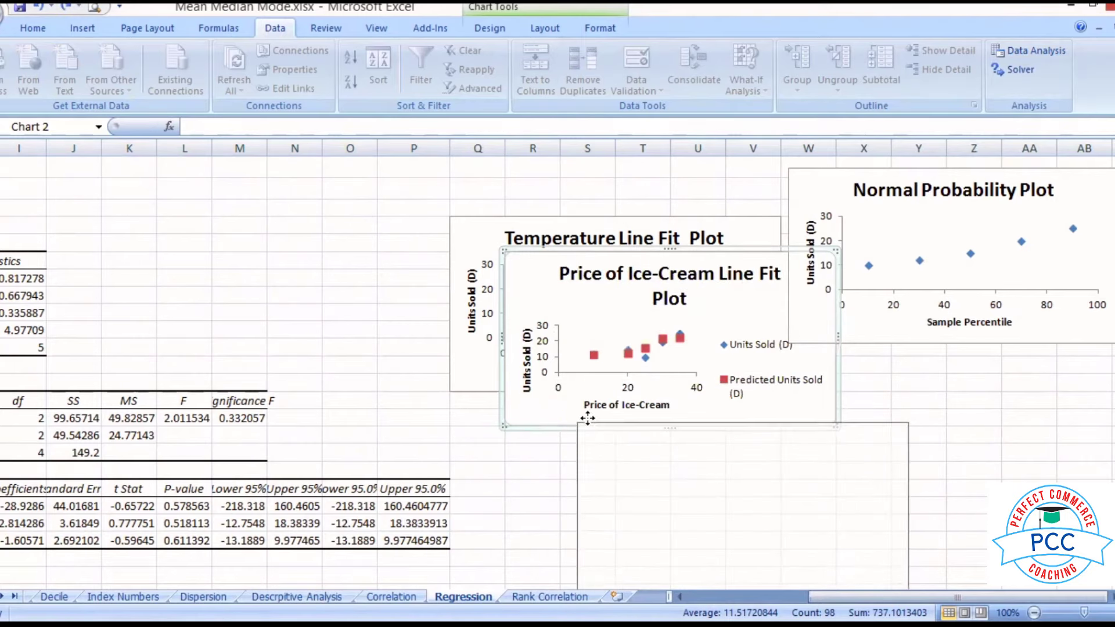
left_click_drag(588, 418, 587, 388)
Reposition the Temperature Line Fit Plot chart clear of the others, then scroll back left.
left_click(544, 222)
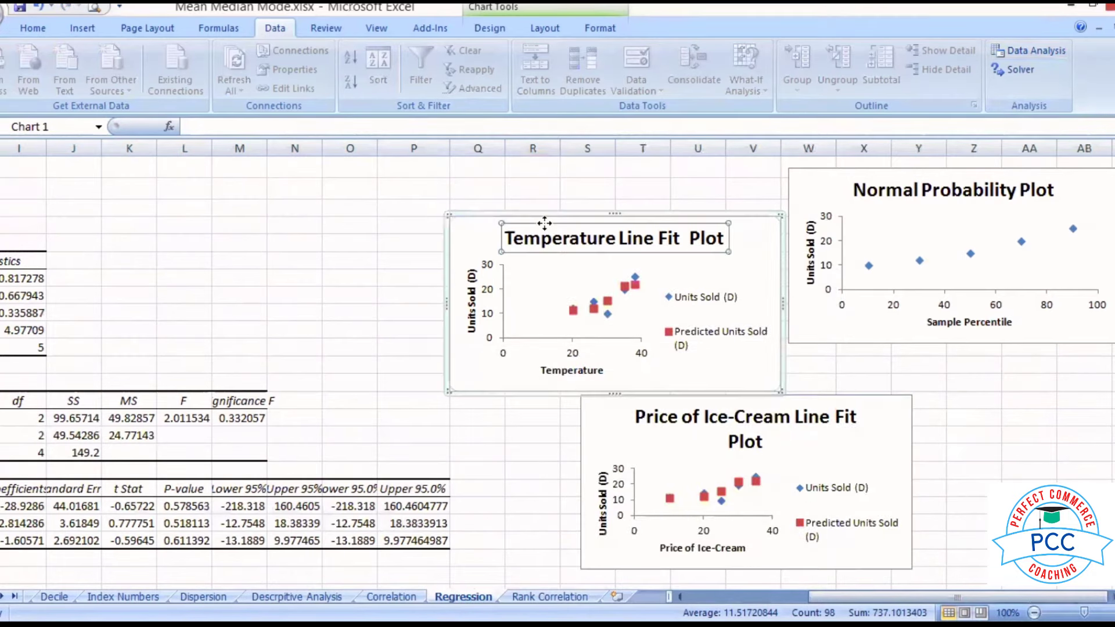
left_click(560, 238)
left_click_drag(540, 221, 541, 219)
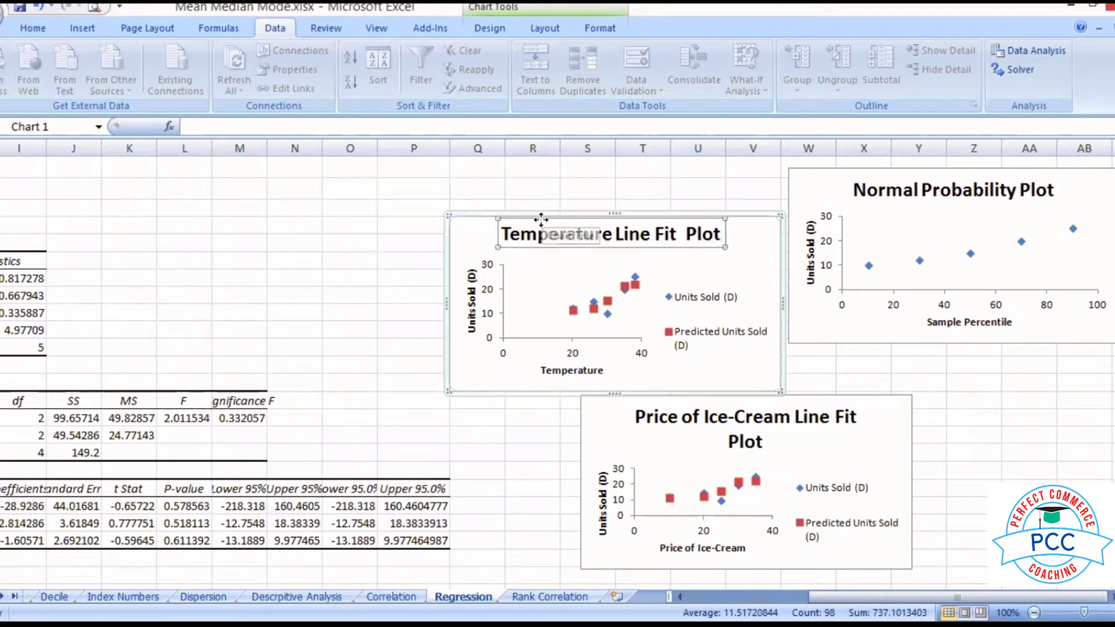
left_click_drag(531, 212, 525, 168)
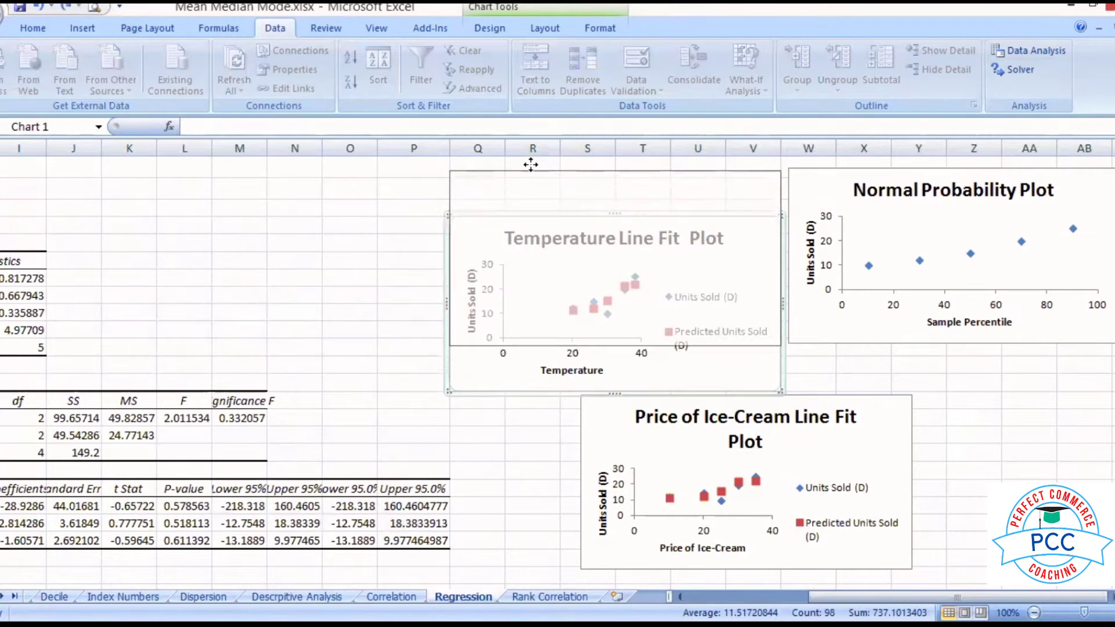
left_click_drag(526, 168, 524, 342)
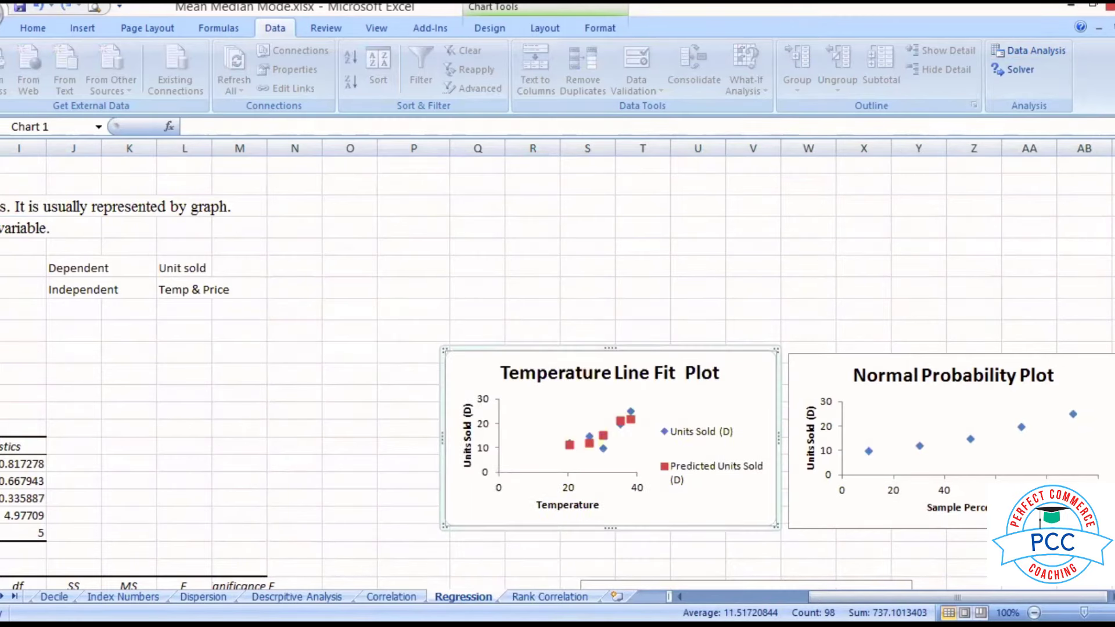
scroll(557, 371, "down", 3)
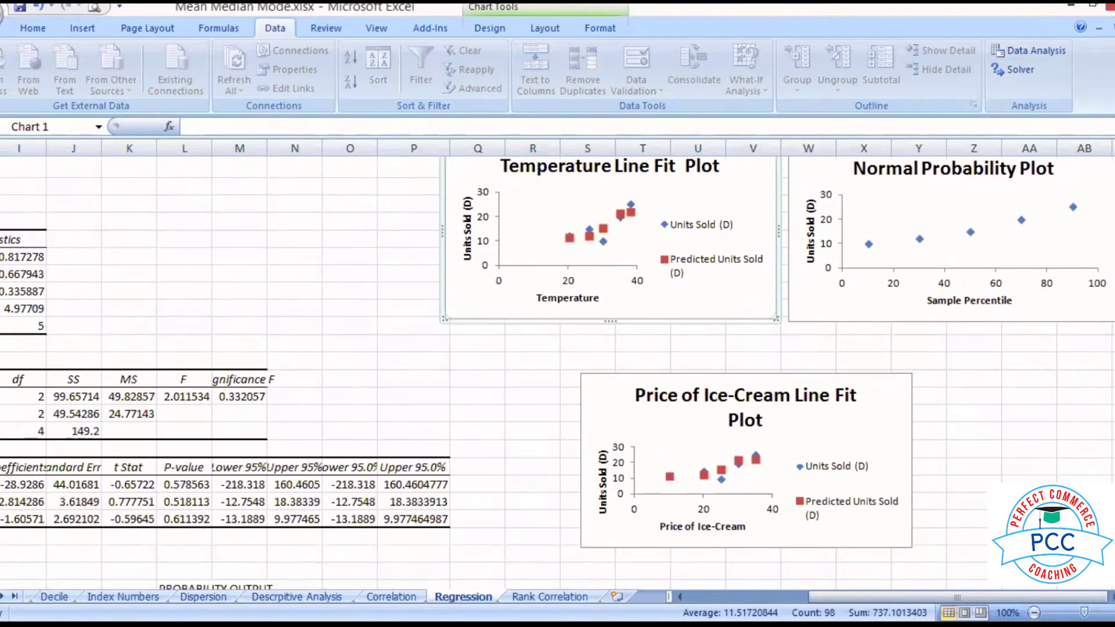
scroll(1092, 308, "up", 1)
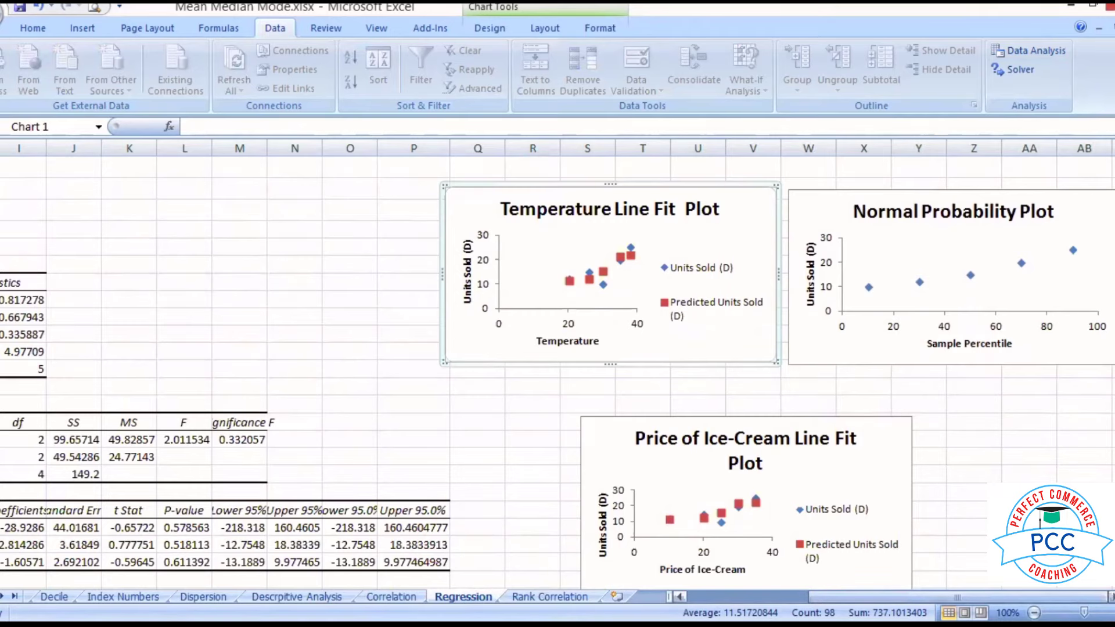
left_click_drag(848, 597, 796, 597)
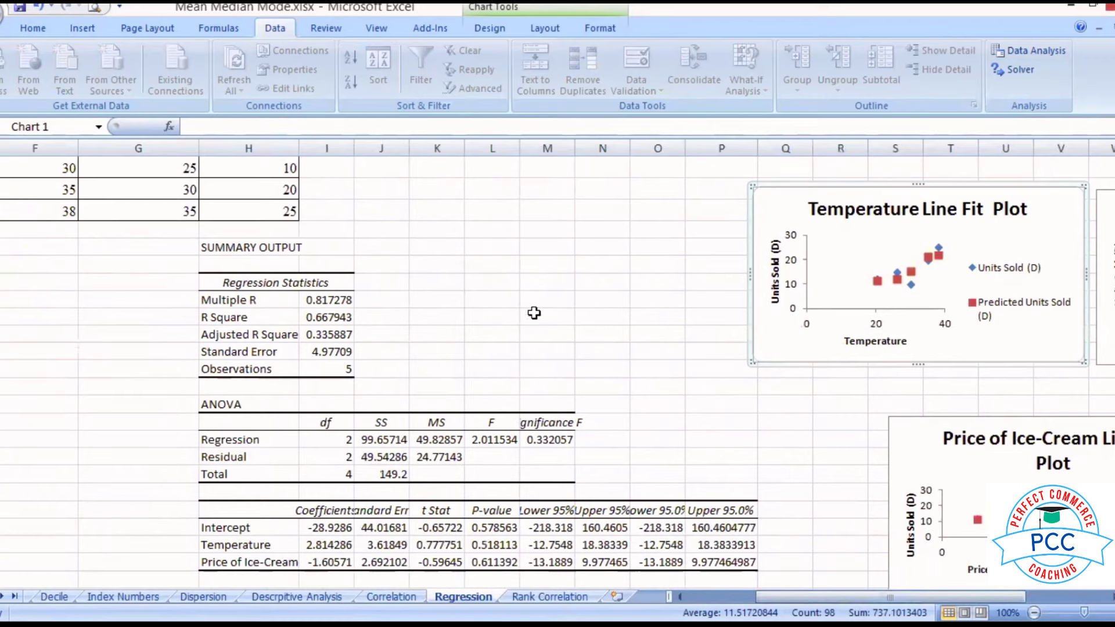
Reopen Regression and add Residual Plots and Standardized Residuals to its output.
left_click(1035, 55)
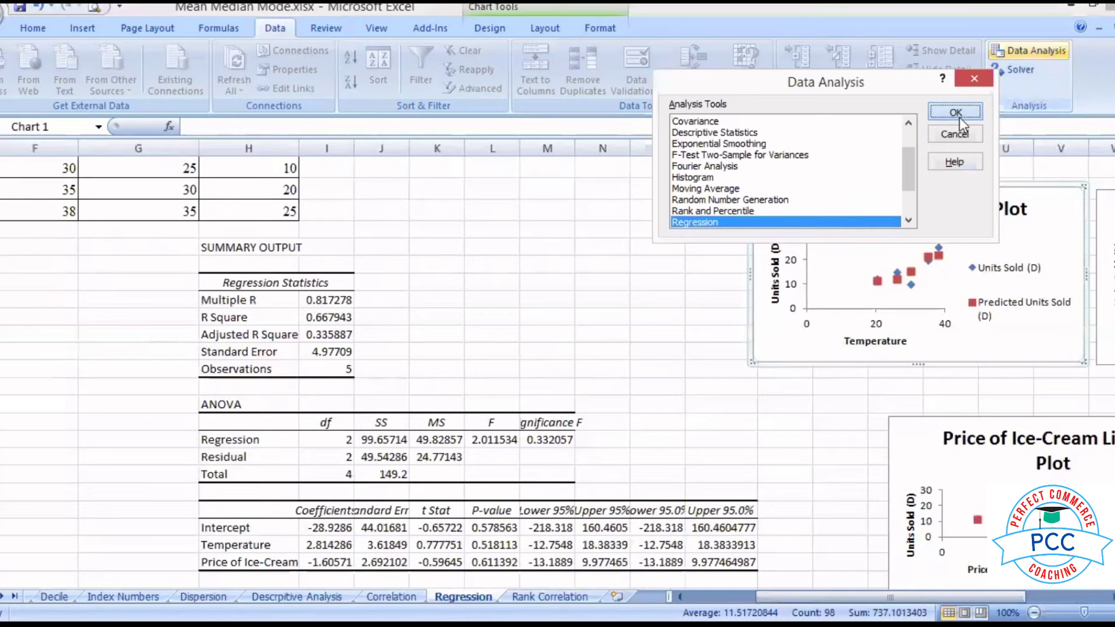
left_click(959, 117)
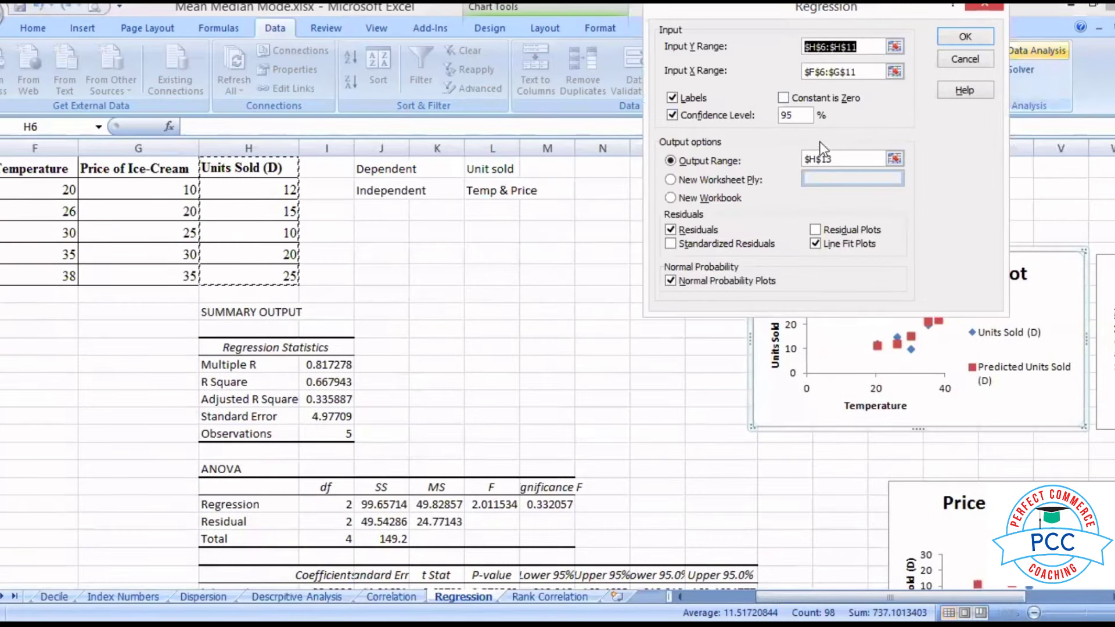
left_click(815, 230)
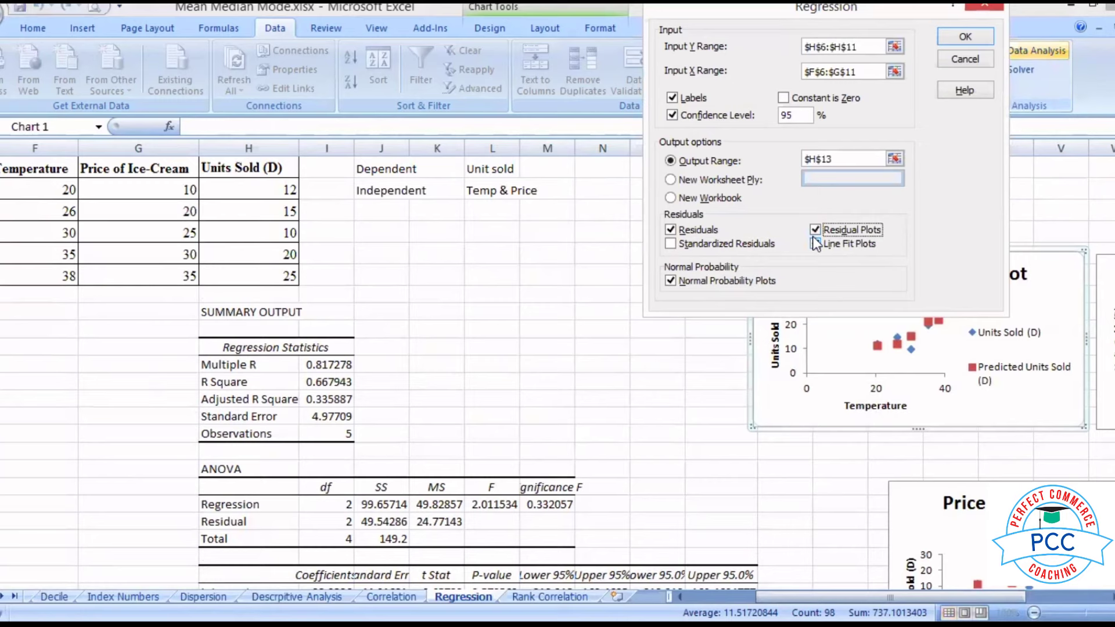
left_click(680, 246)
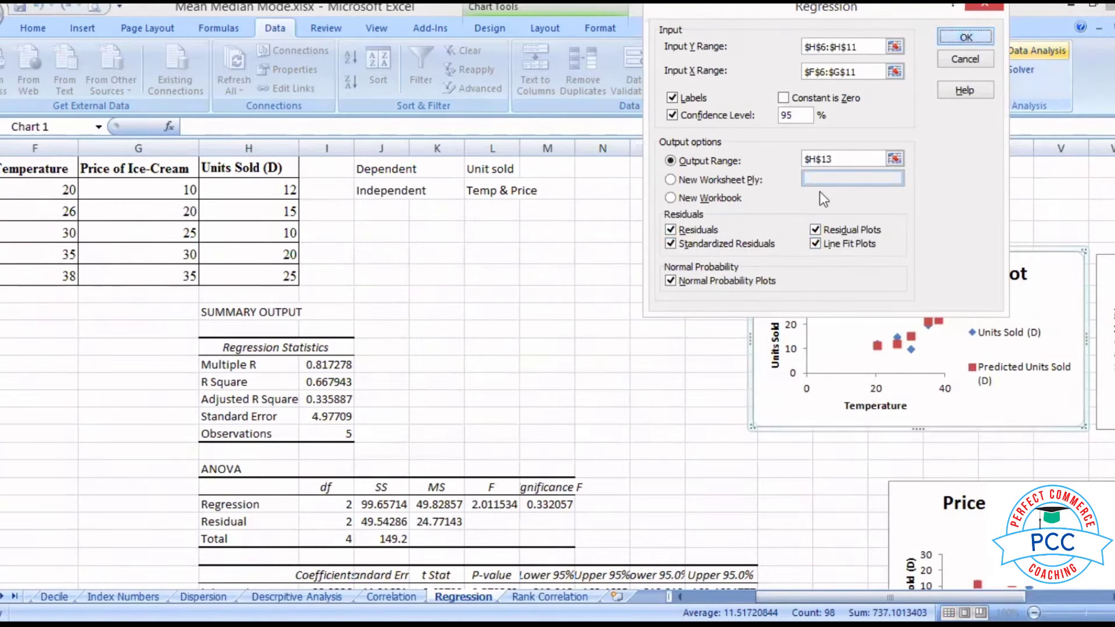
left_click(967, 40)
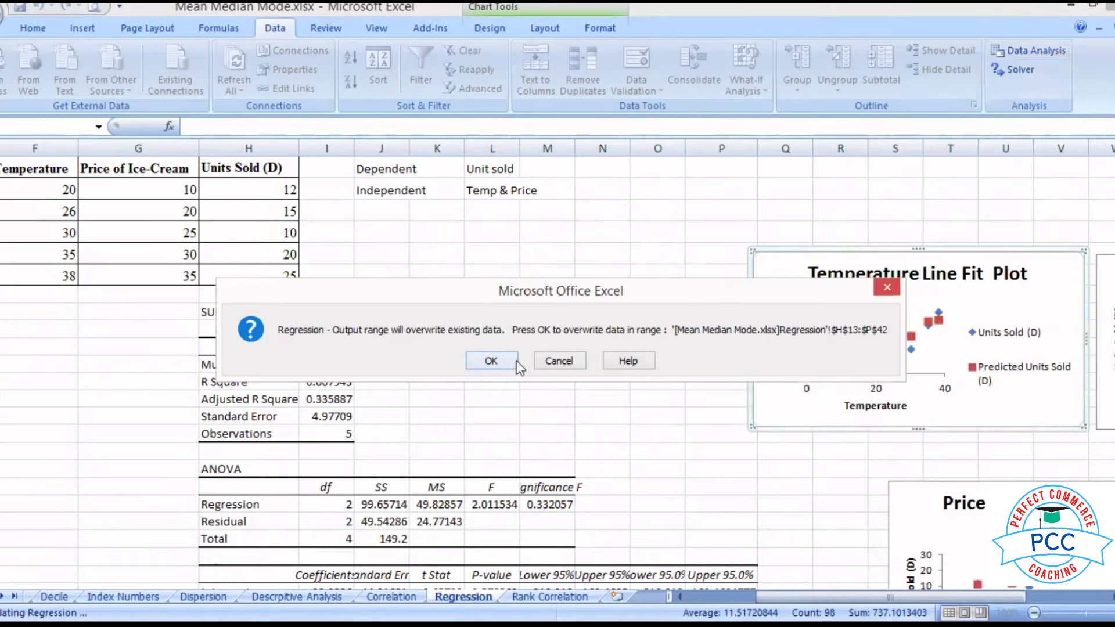
Cancel the overwrite warning and output the regression to a New Worksheet Ply instead.
left_click(574, 359)
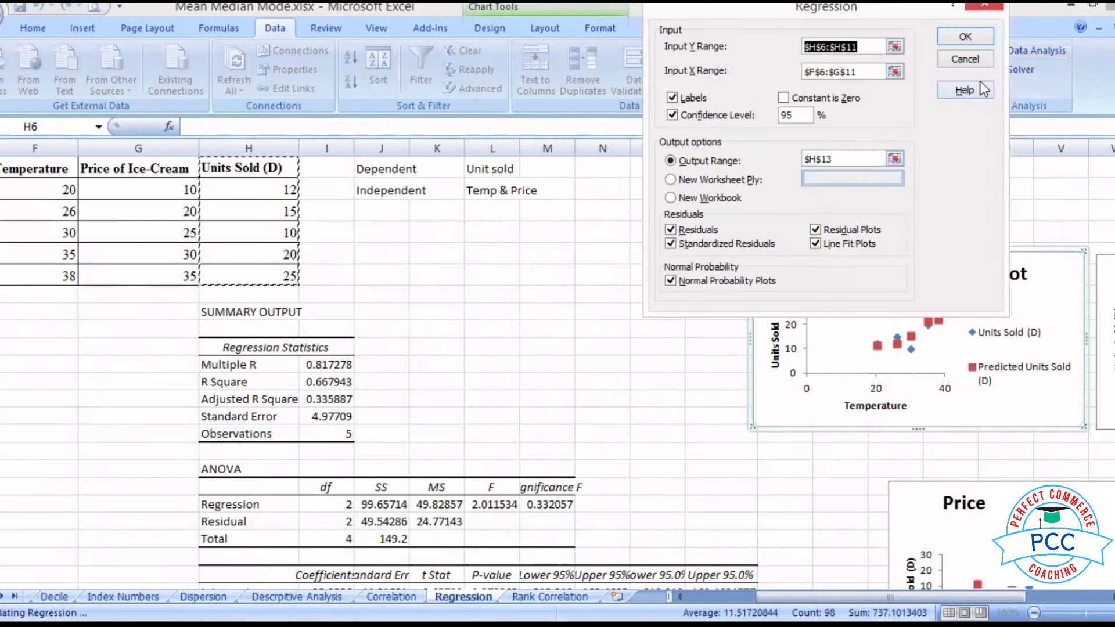
left_click(700, 181)
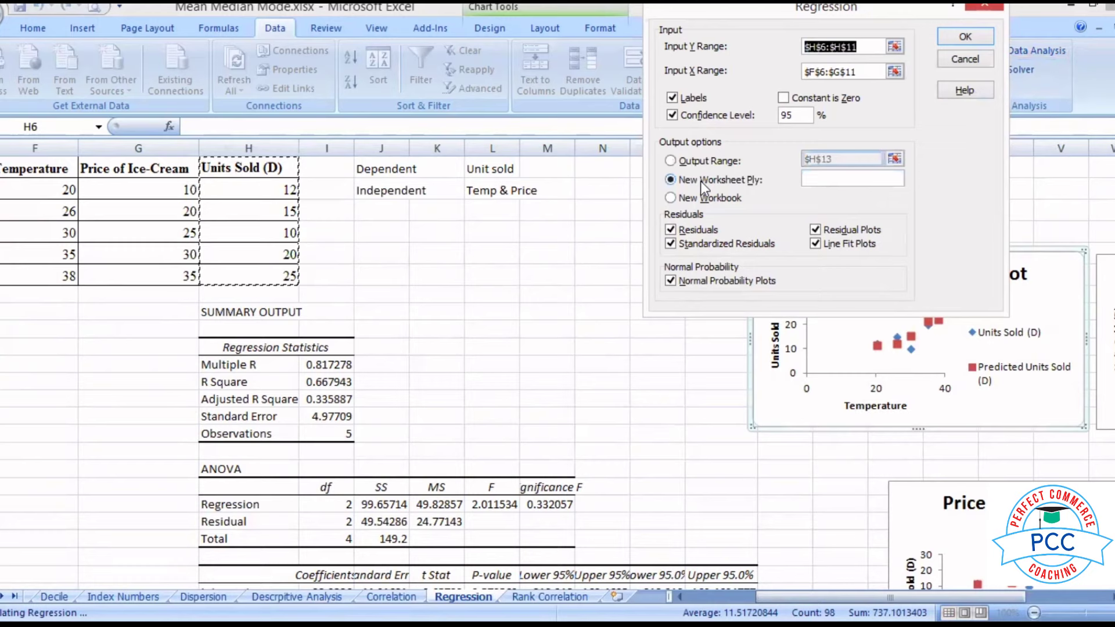
left_click(812, 182)
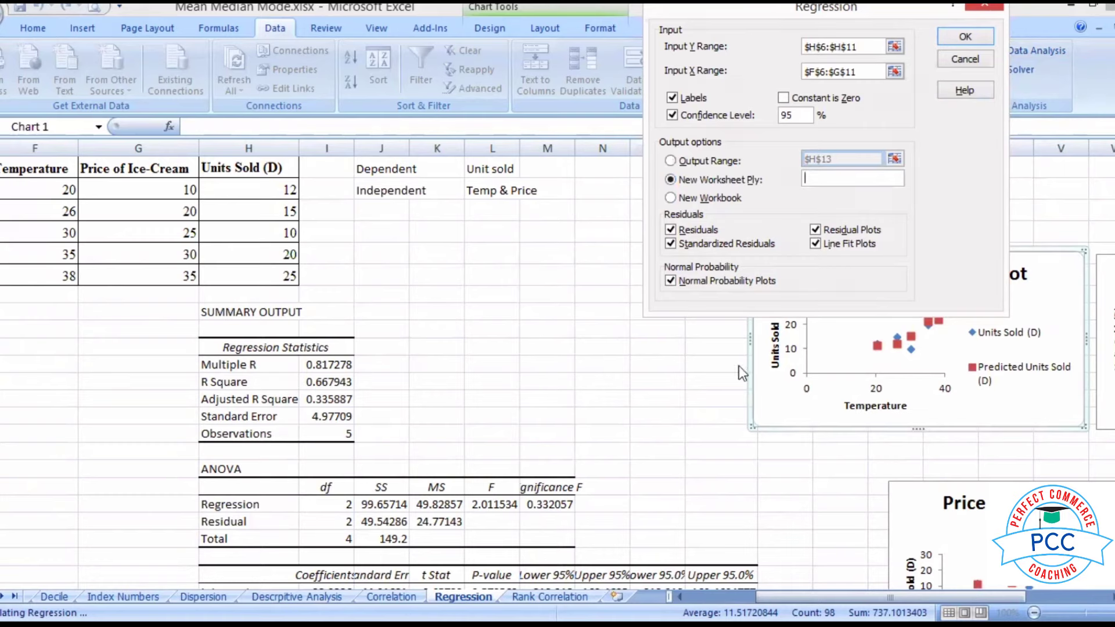
left_click(952, 37)
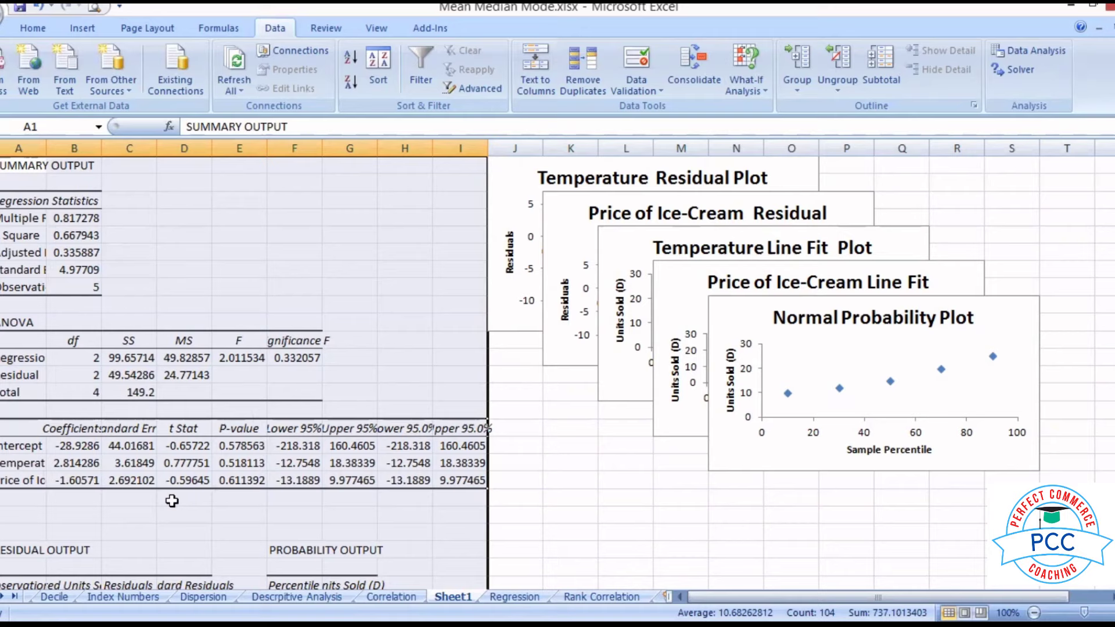
Drag Sheet1's Normal Probability Plot down-right, below the Price of Ice-Cream Line Fit chart.
left_click(928, 303)
left_click_drag(989, 440, 989, 441)
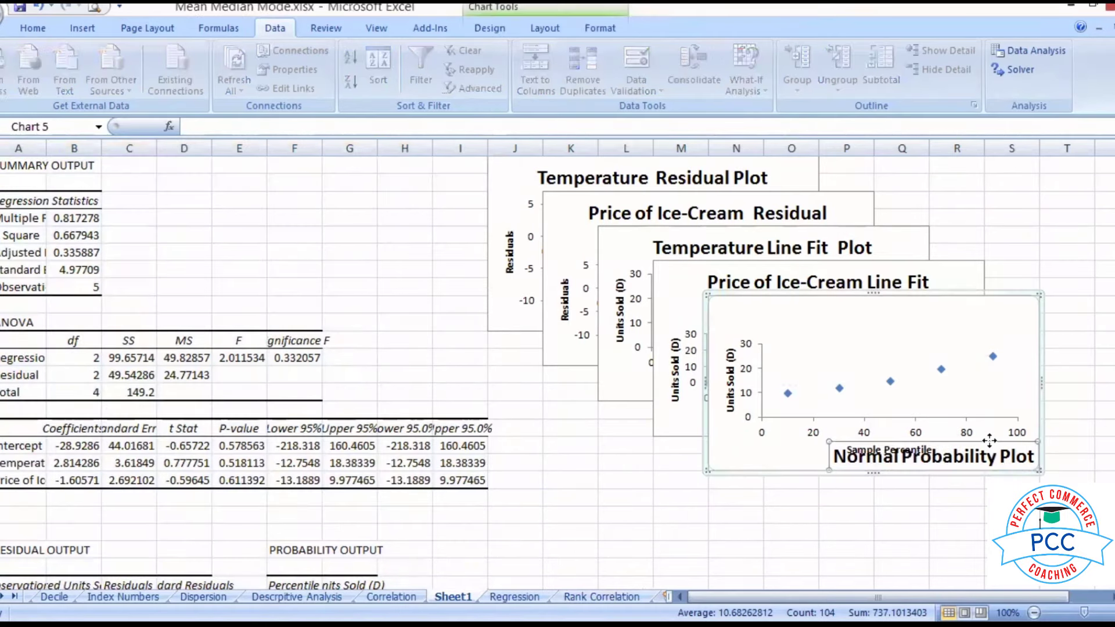
key("ctrl+z")
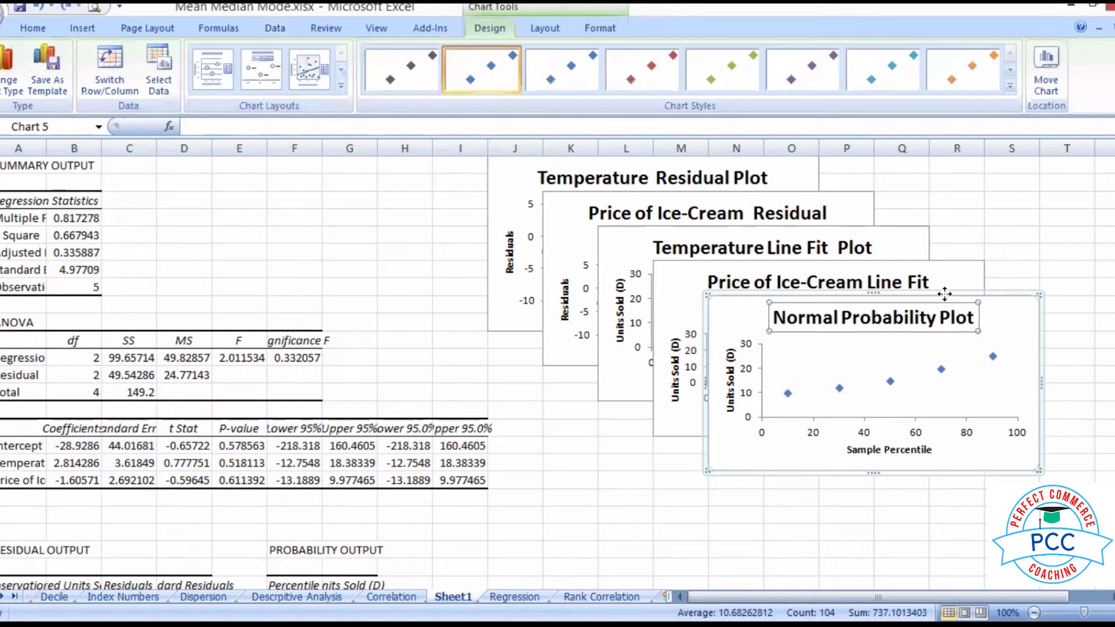
left_click_drag(945, 295, 992, 435)
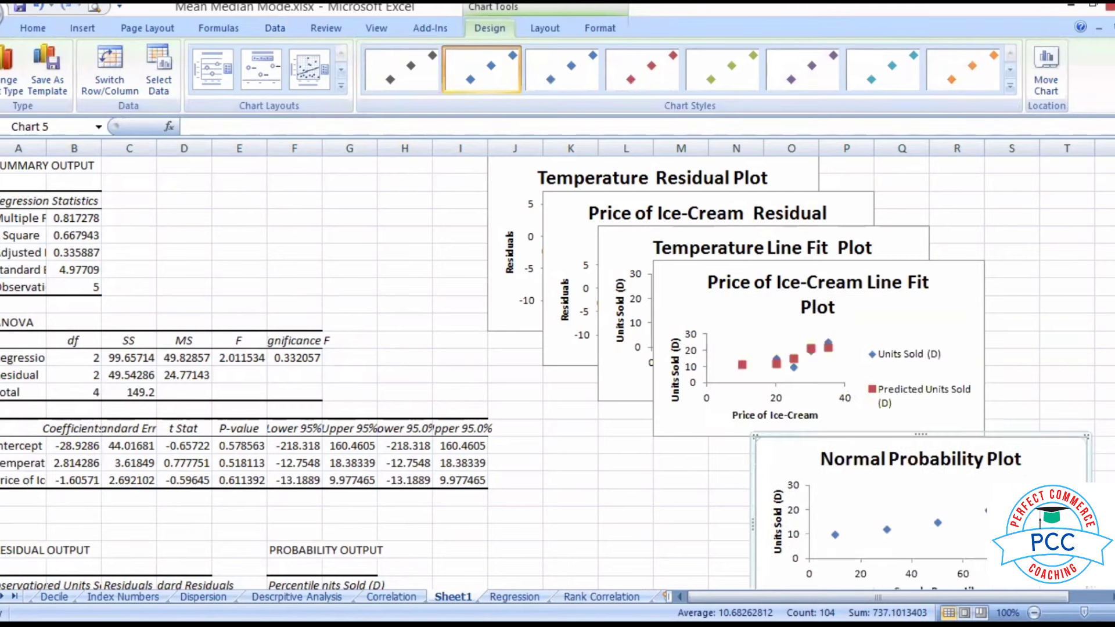
scroll(755, 469, "down", 2)
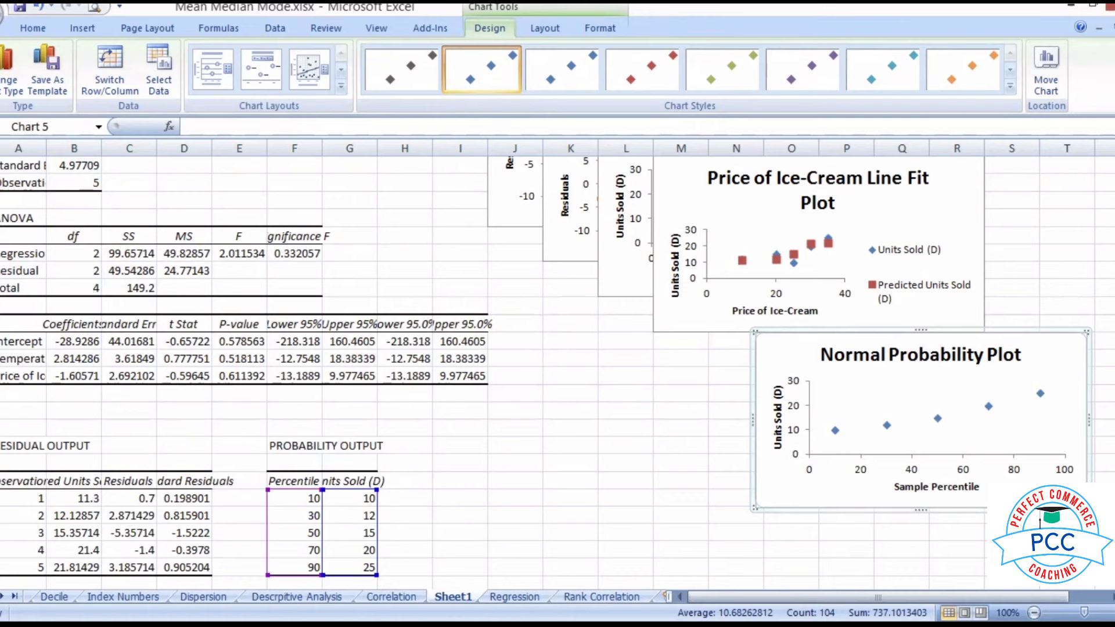
left_click(514, 597)
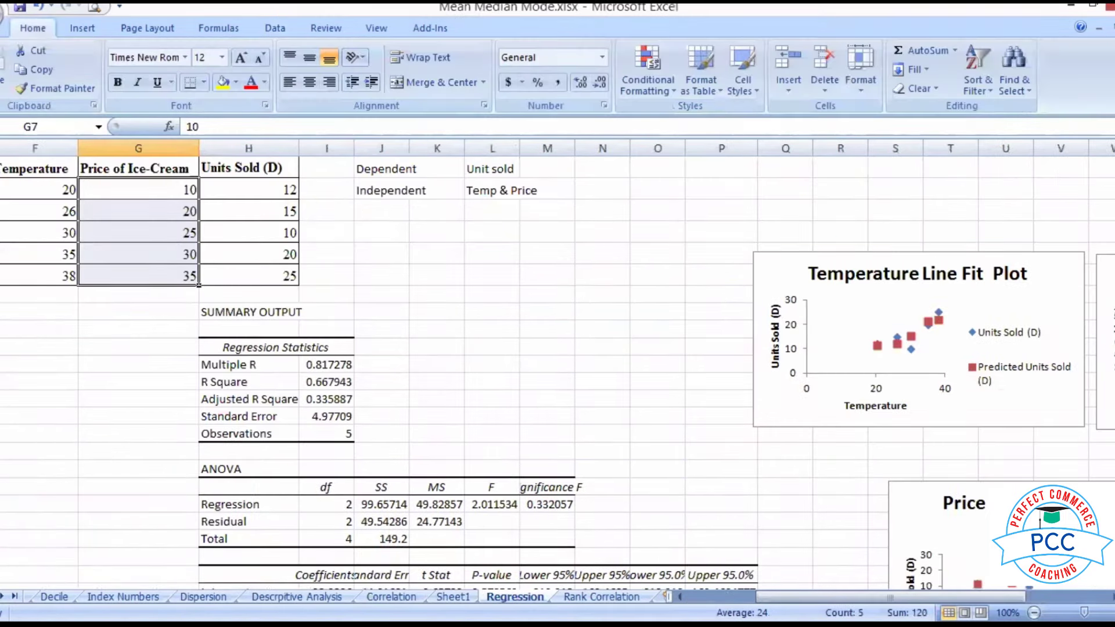
Enter 'Input Y Range' in P6 and its pairing note 'Dependent' in R6.
scroll(557, 365, "down", 2)
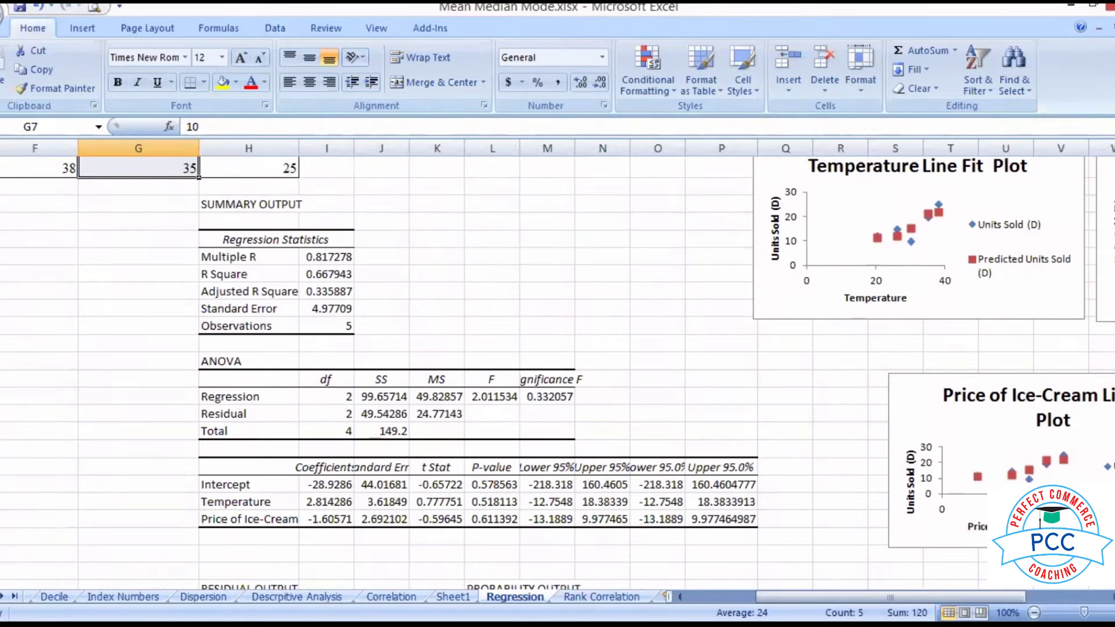
left_click_drag(889, 597, 863, 597)
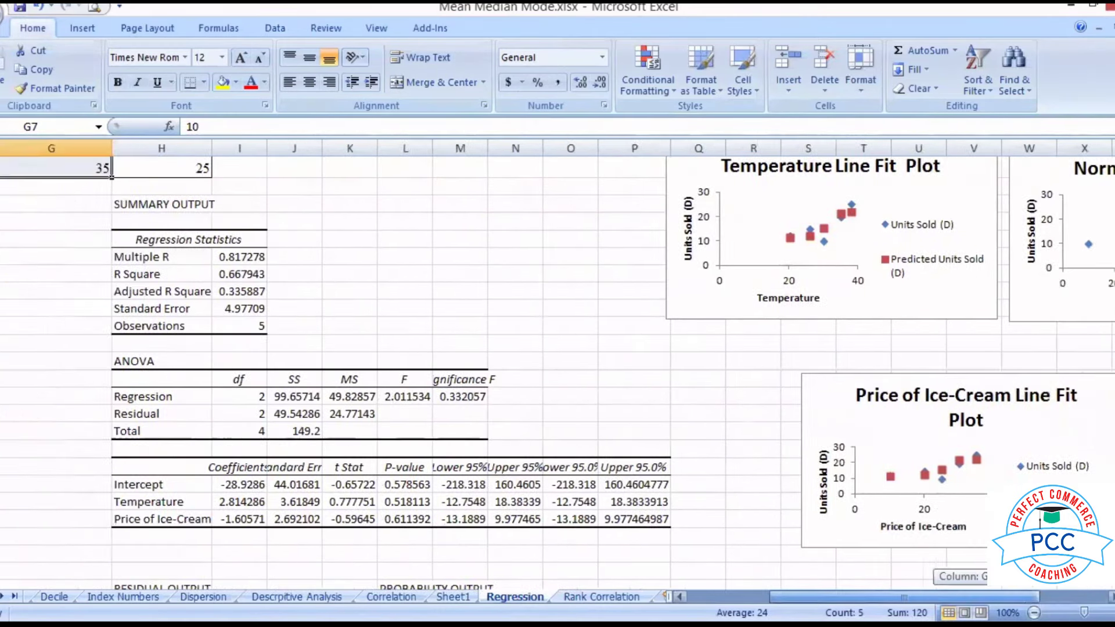
scroll(1046, 357, "up", 3)
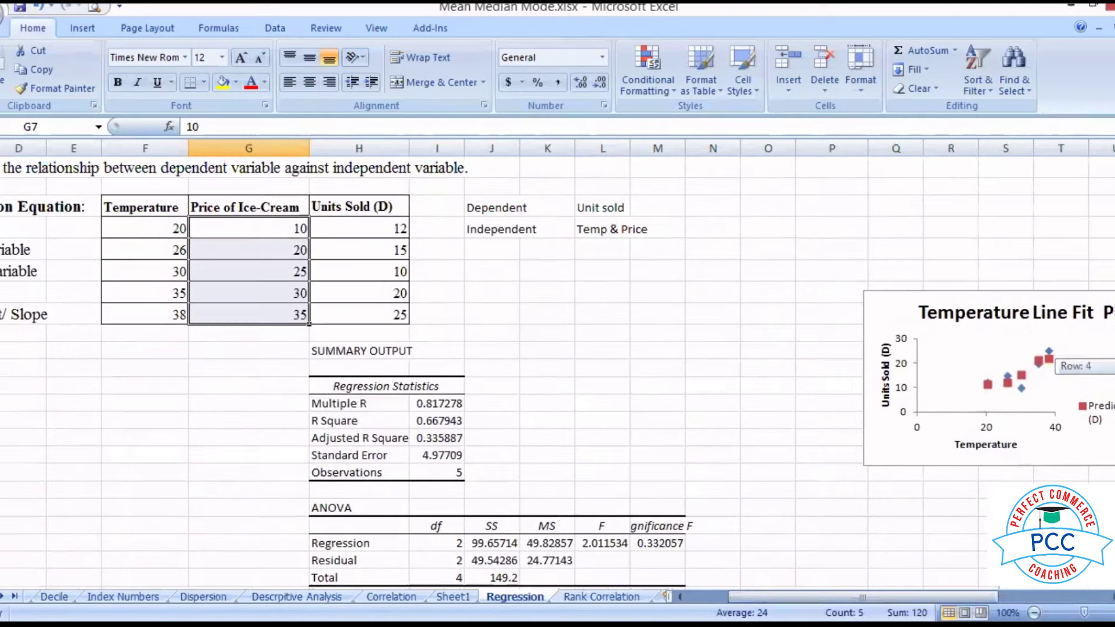
scroll(1101, 279, "up", 1)
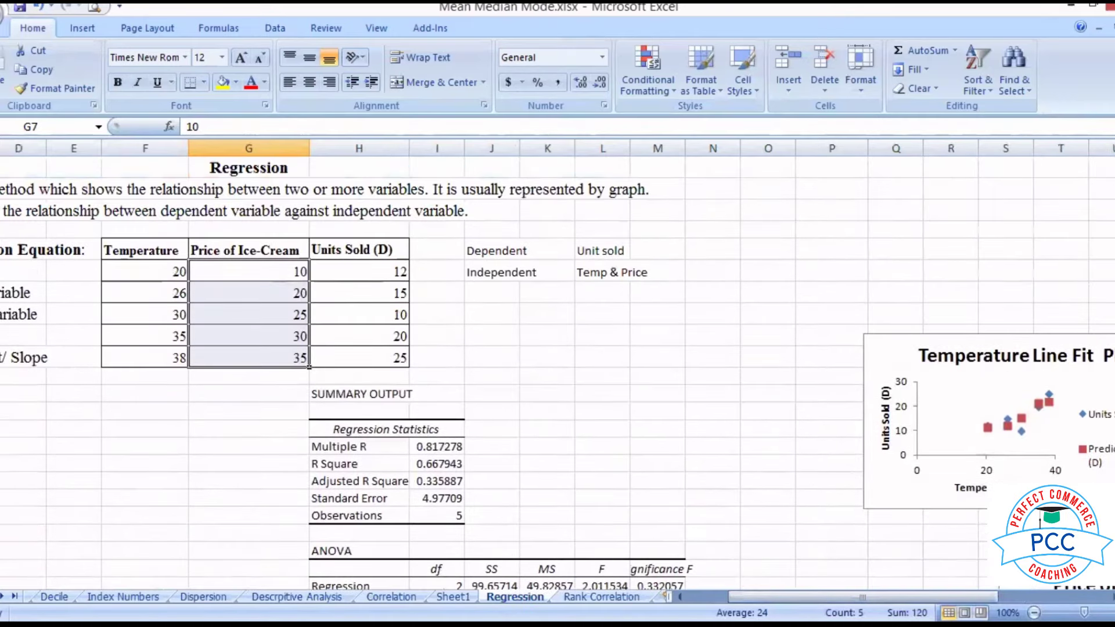
left_click(815, 251)
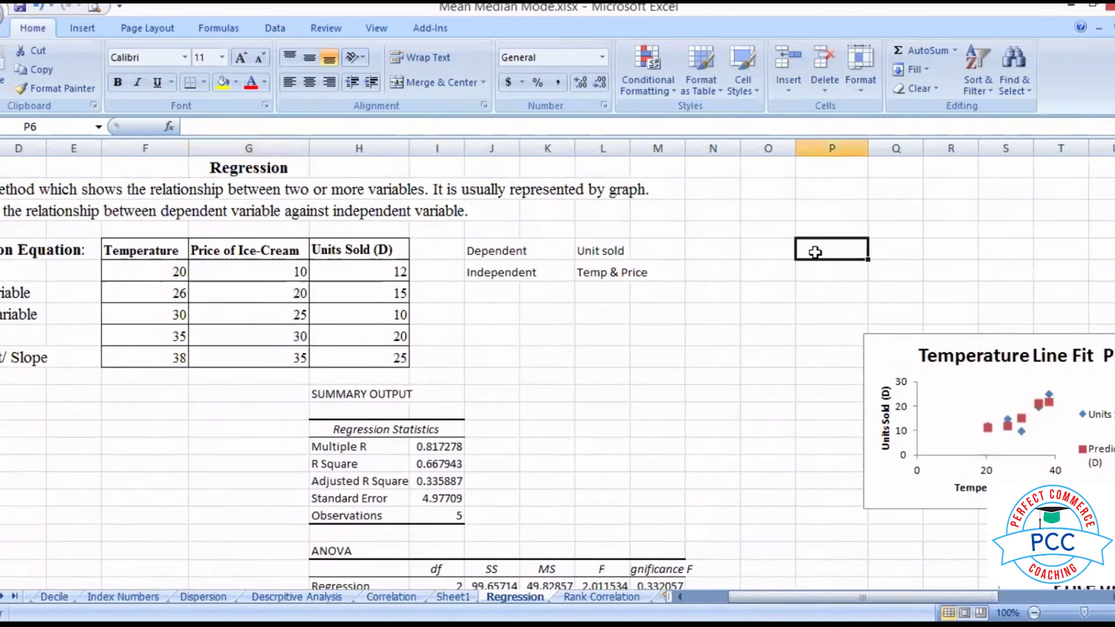
type("IN")
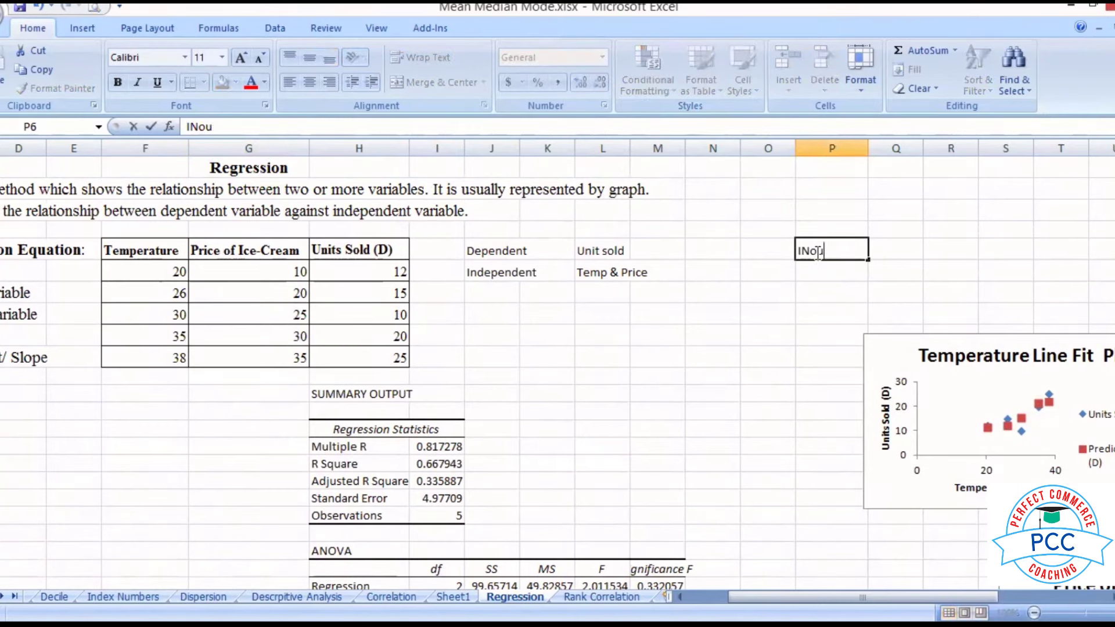
key("BackSpace")
type("ut Y Range")
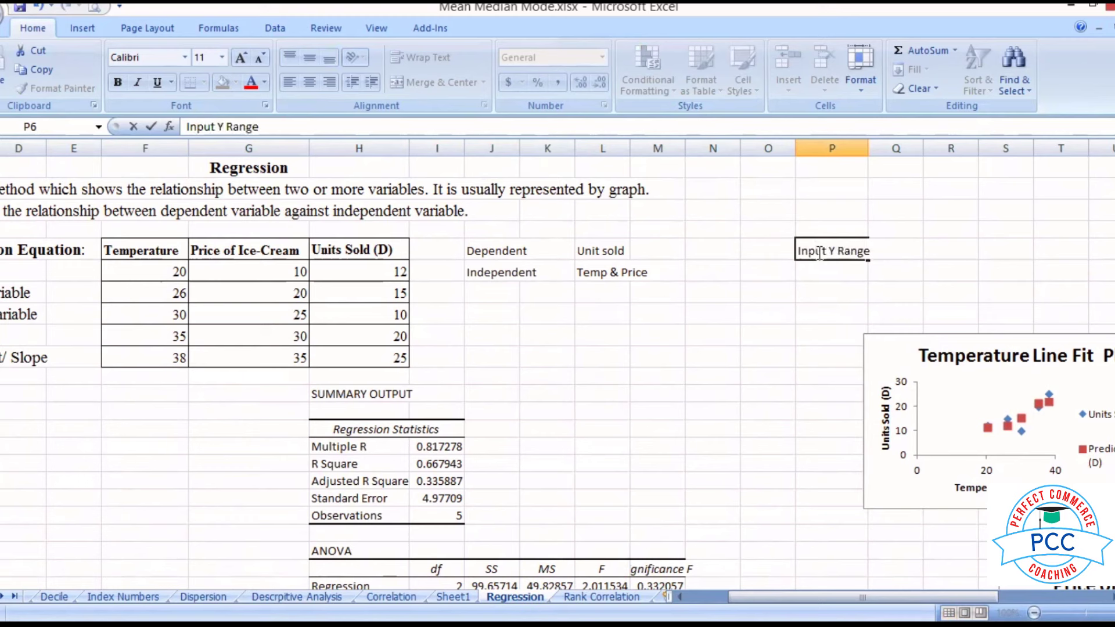
left_click(926, 248)
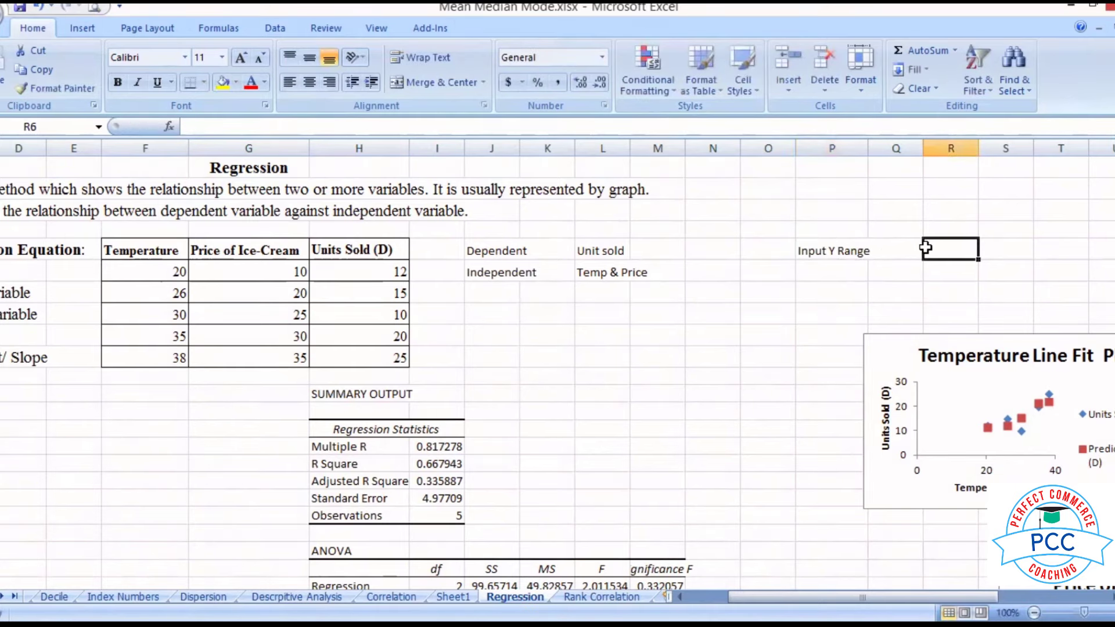
type("Dependen")
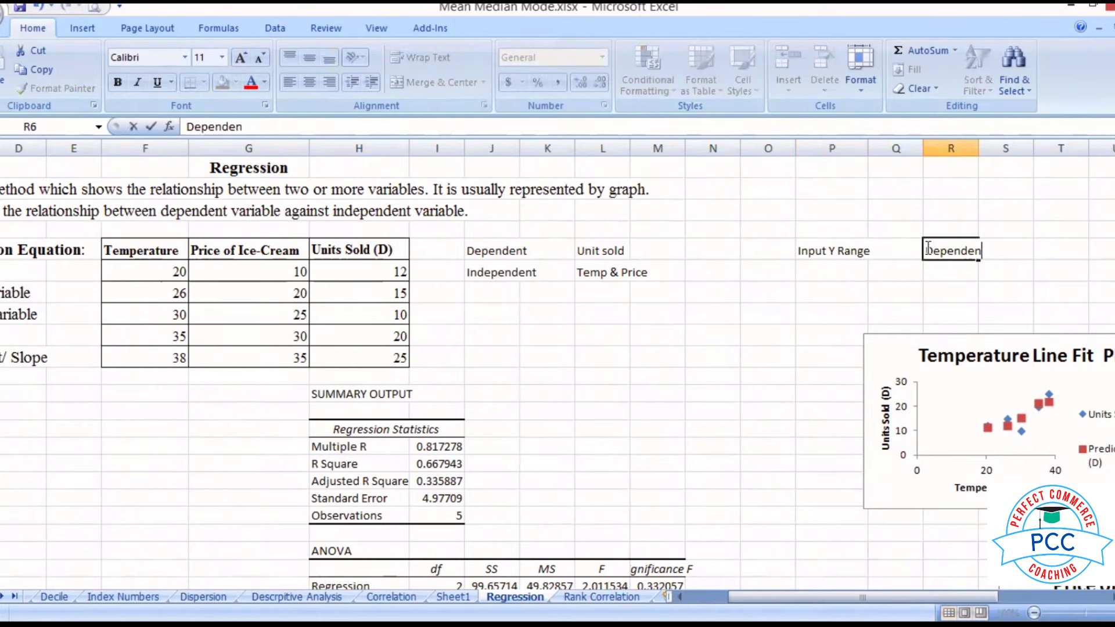
left_click(793, 273)
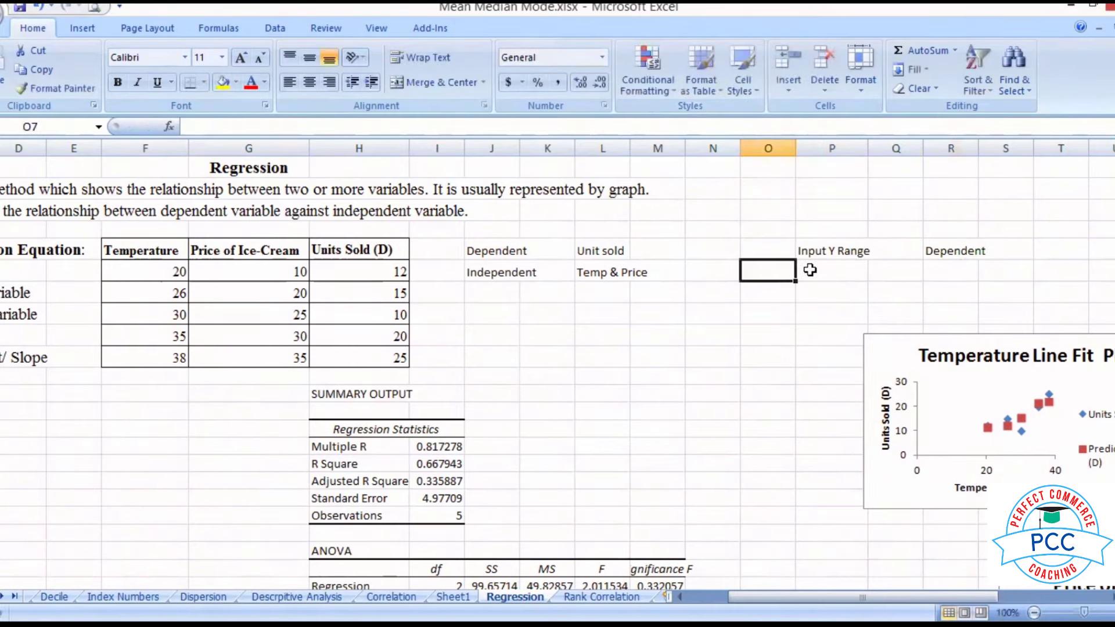
Enter 'Input X Range' in P7 and its pairing note 'Both Independent variables' in R7.
left_click(808, 271)
type("Inpu")
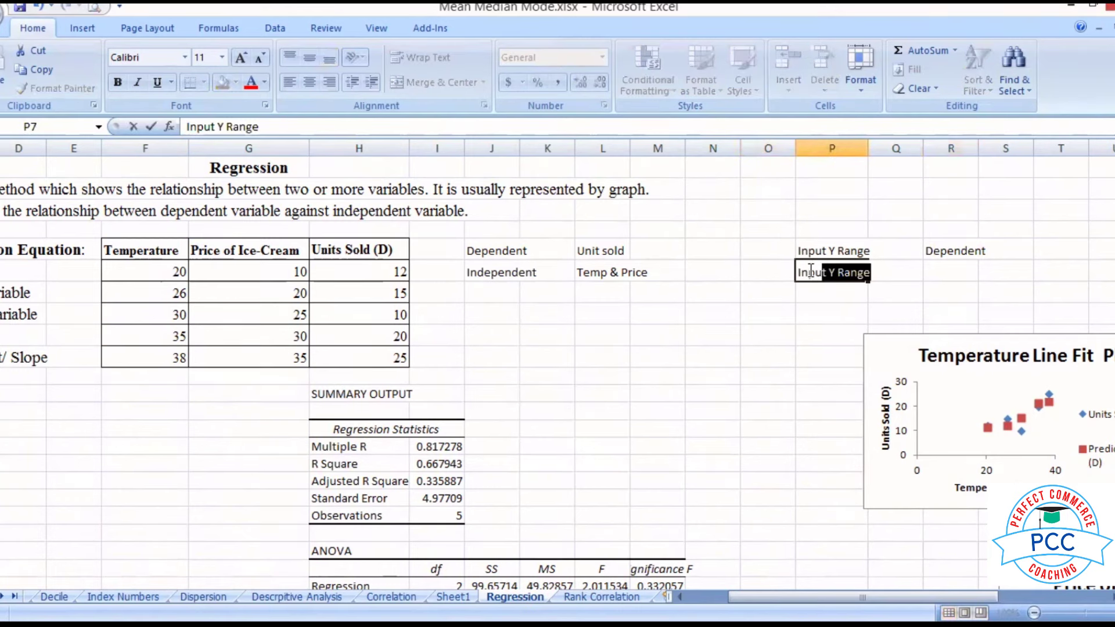
type("X")
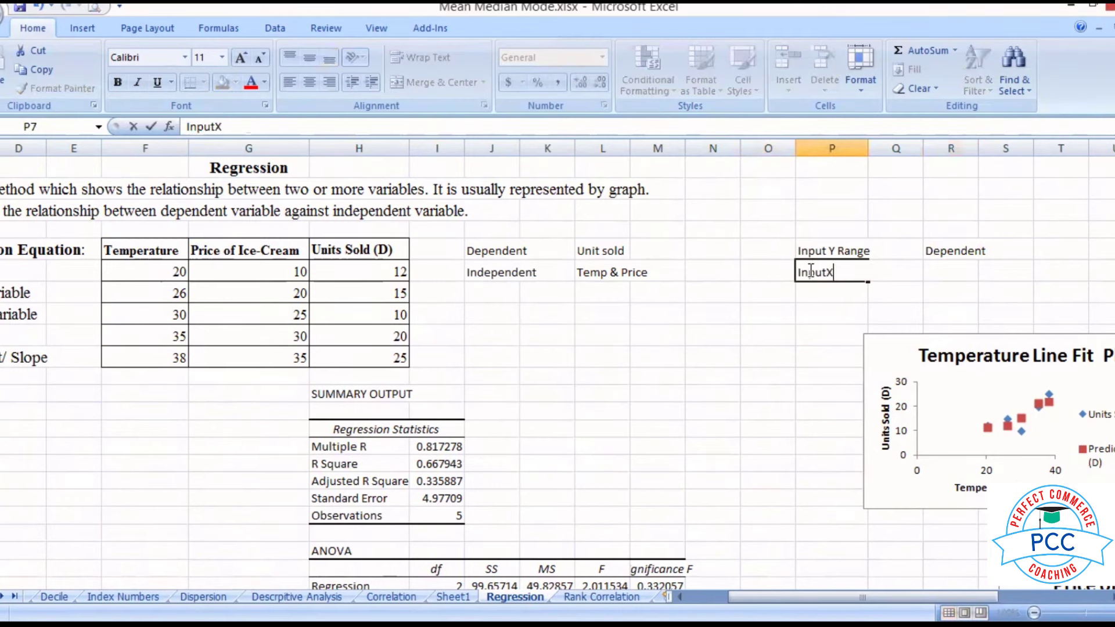
key("BackSpace")
type(" X")
type(" Range")
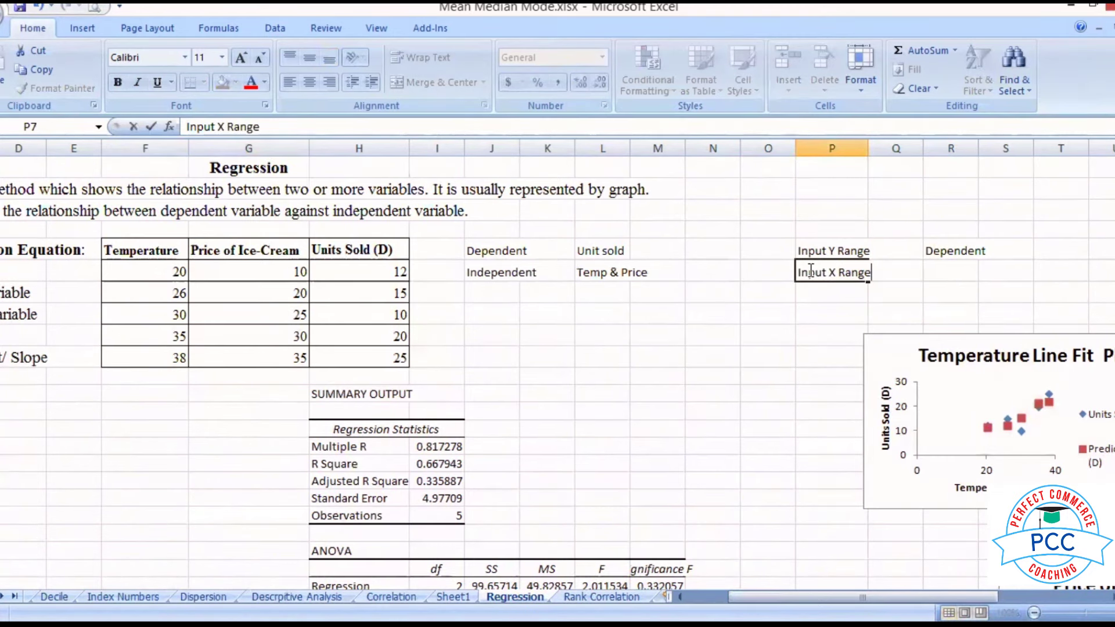
left_click(951, 266)
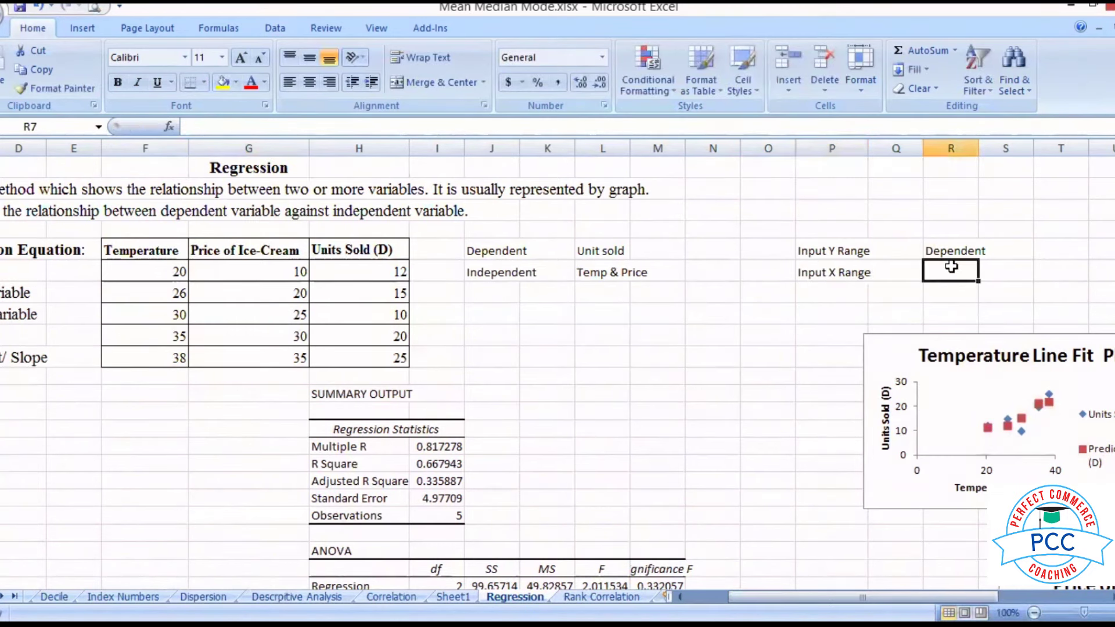
type("Bit")
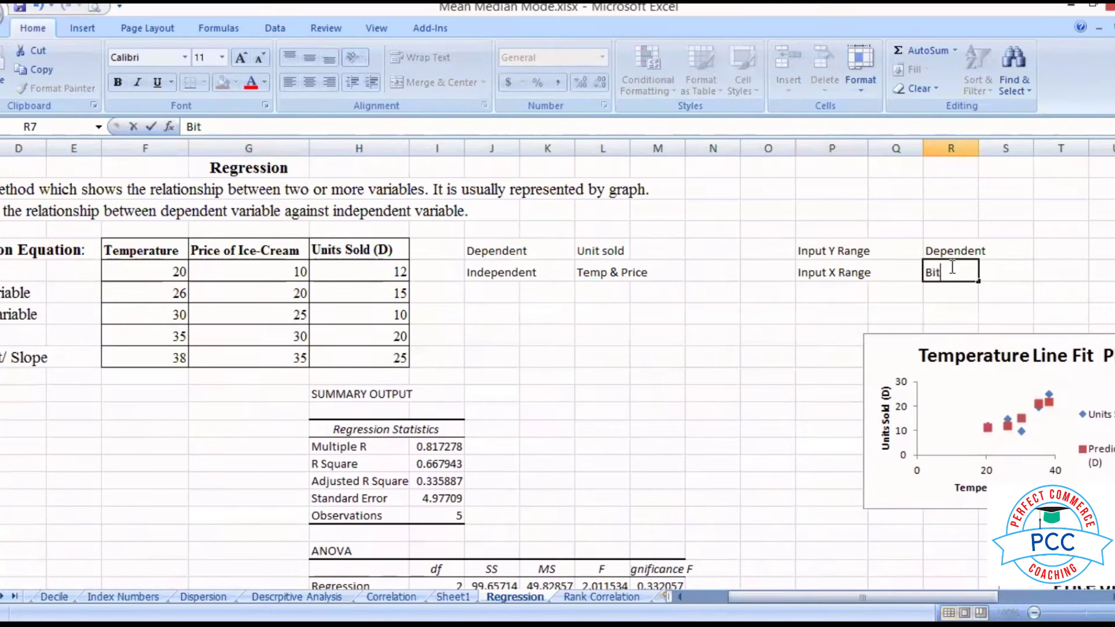
type("ht")
key("BackSpace")
key("BackSpace")
type("Indepe")
key("BackSpace")
key("BackSpace")
type("endent")
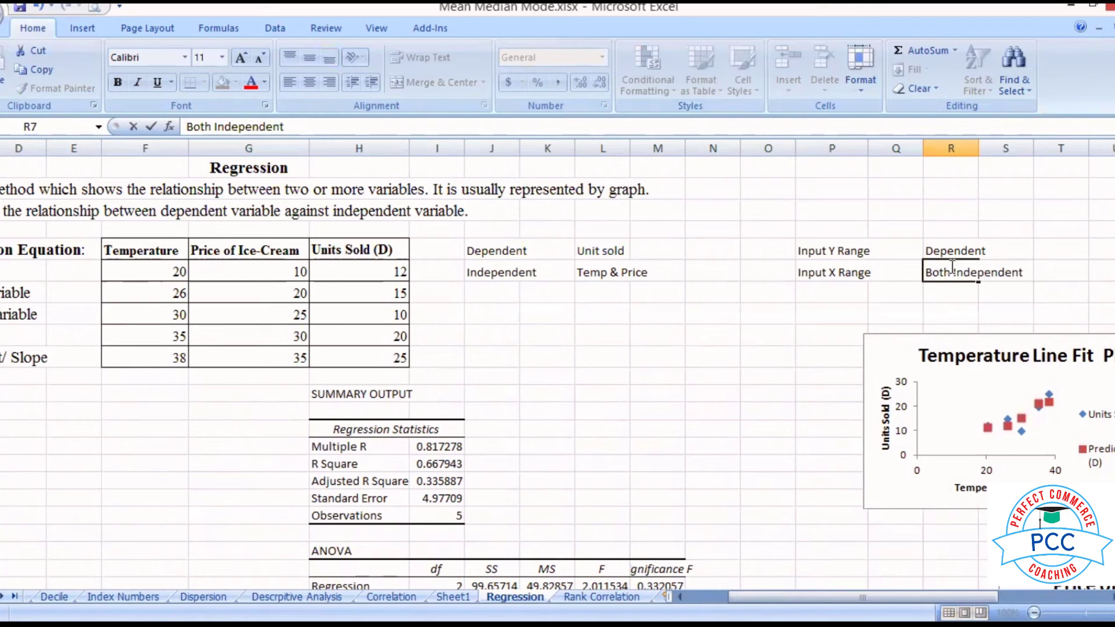
type(" variables")
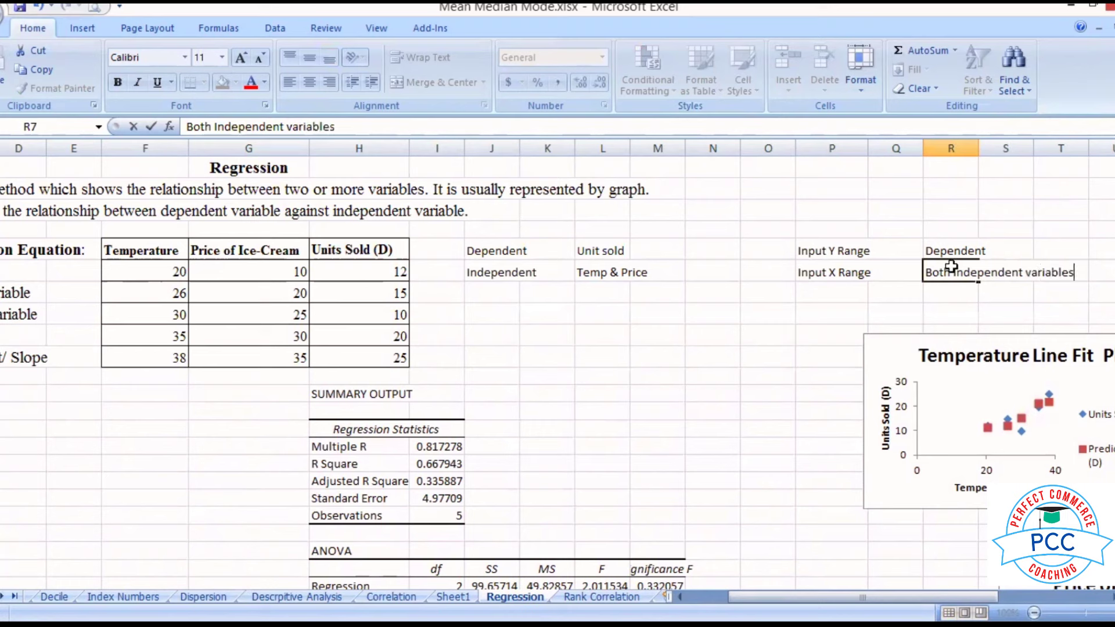
key("Return")
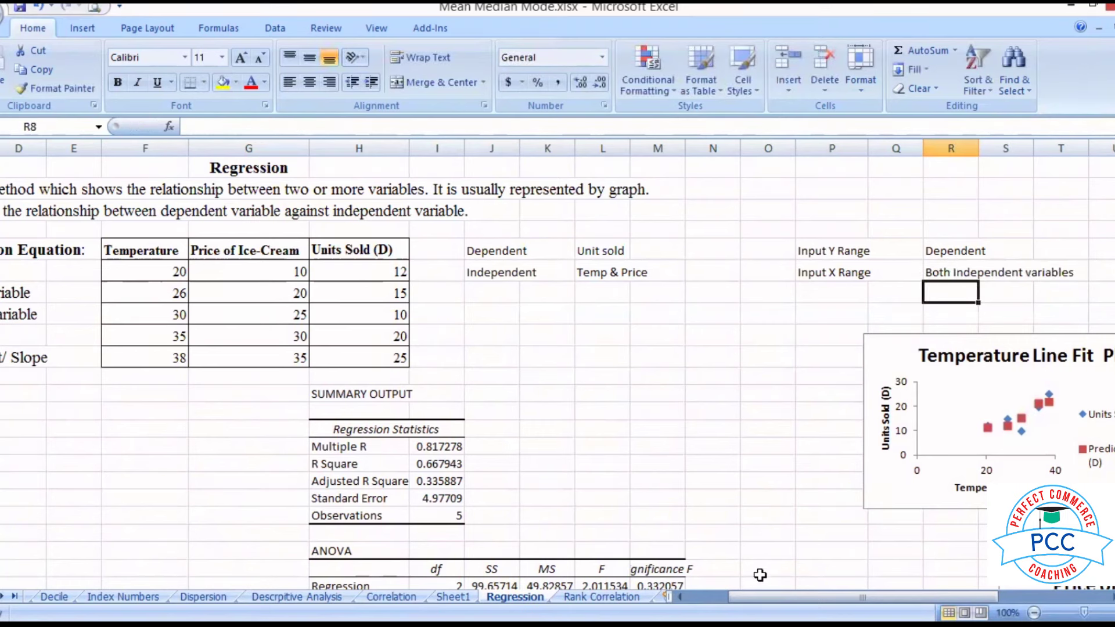
left_click_drag(755, 597, 715, 597)
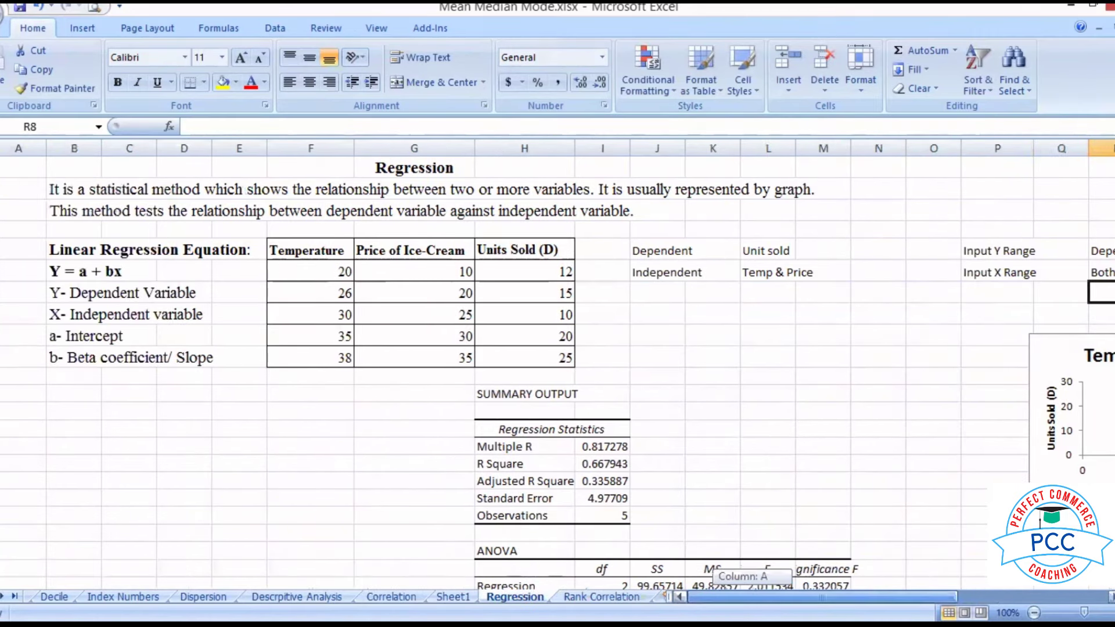